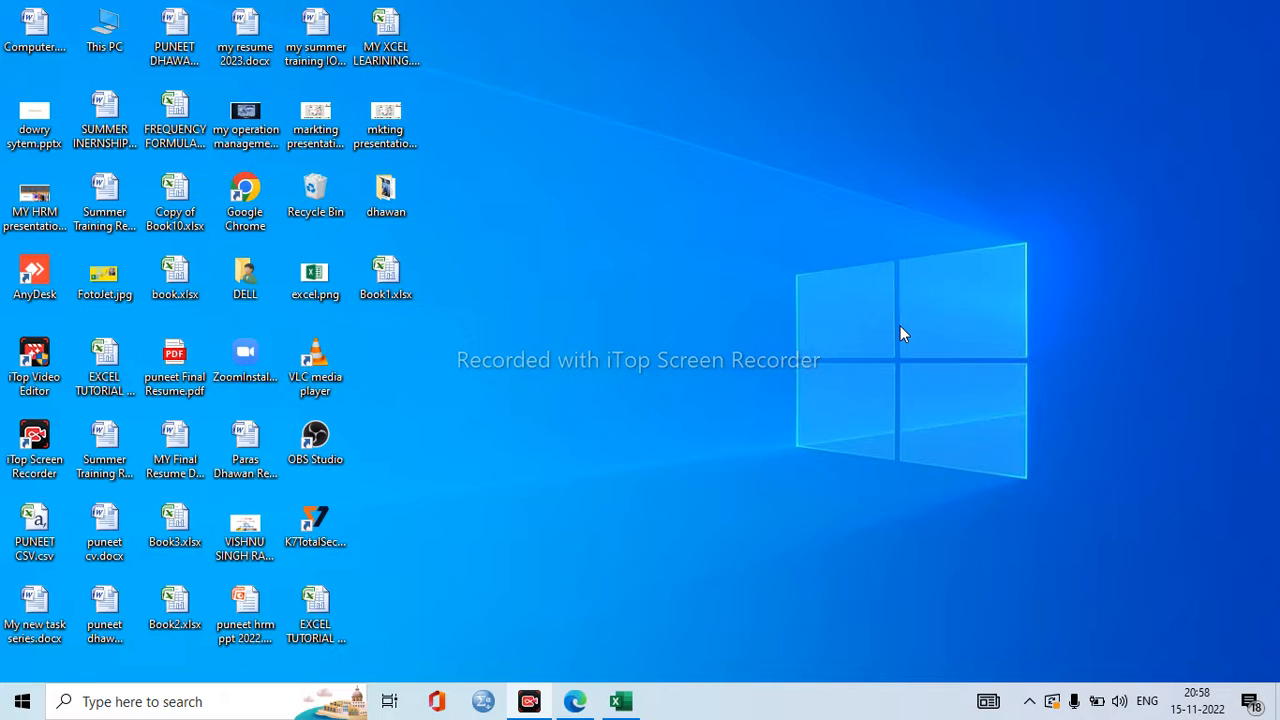
left_click(179, 698)
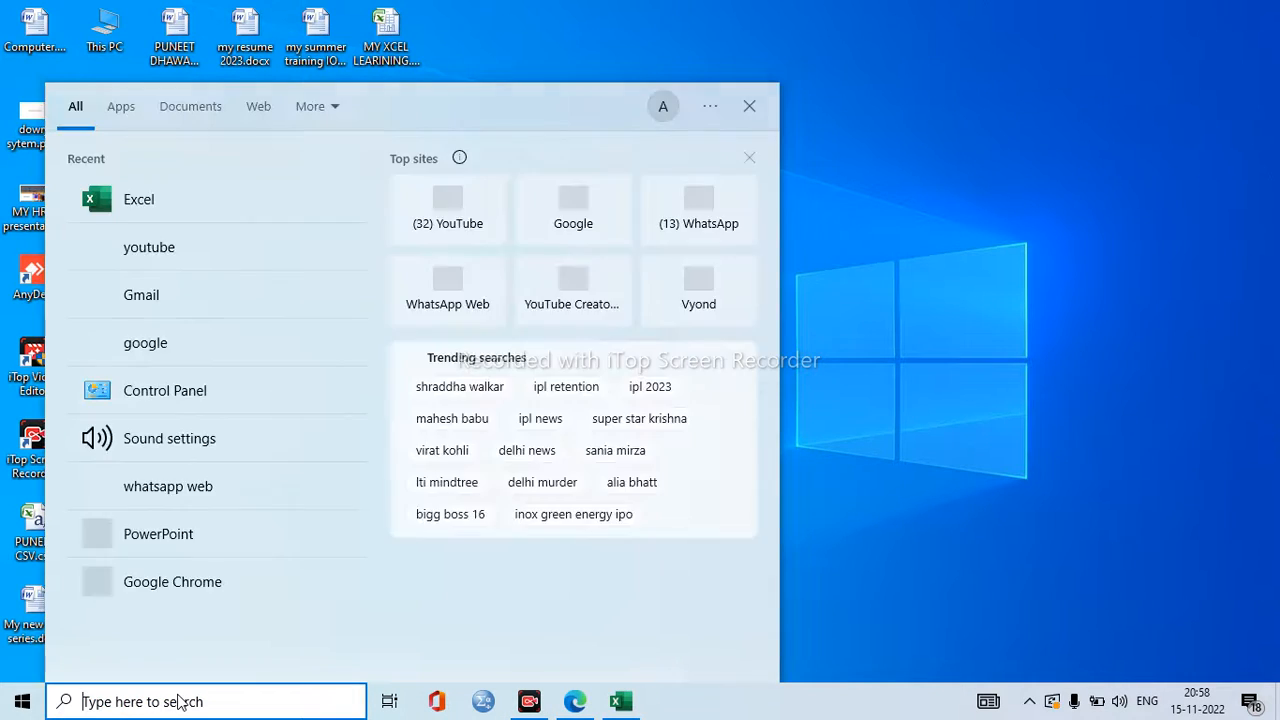
type("EXCEL")
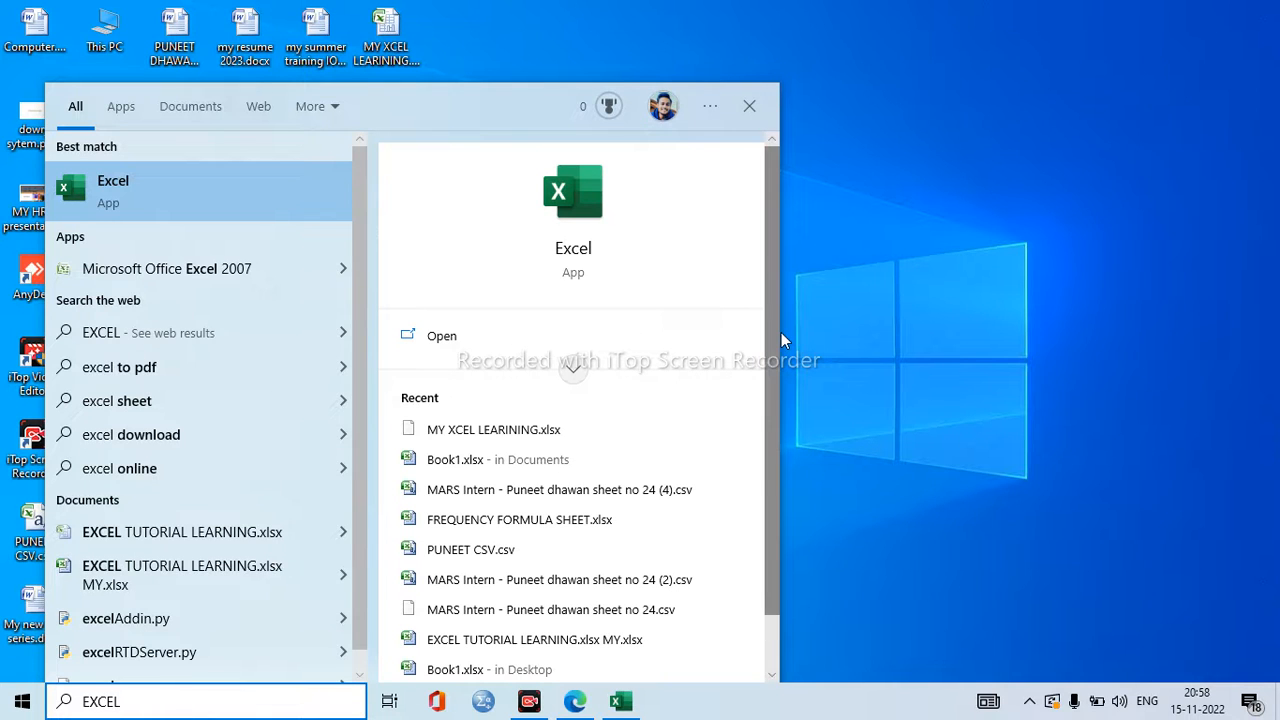
left_click(832, 340)
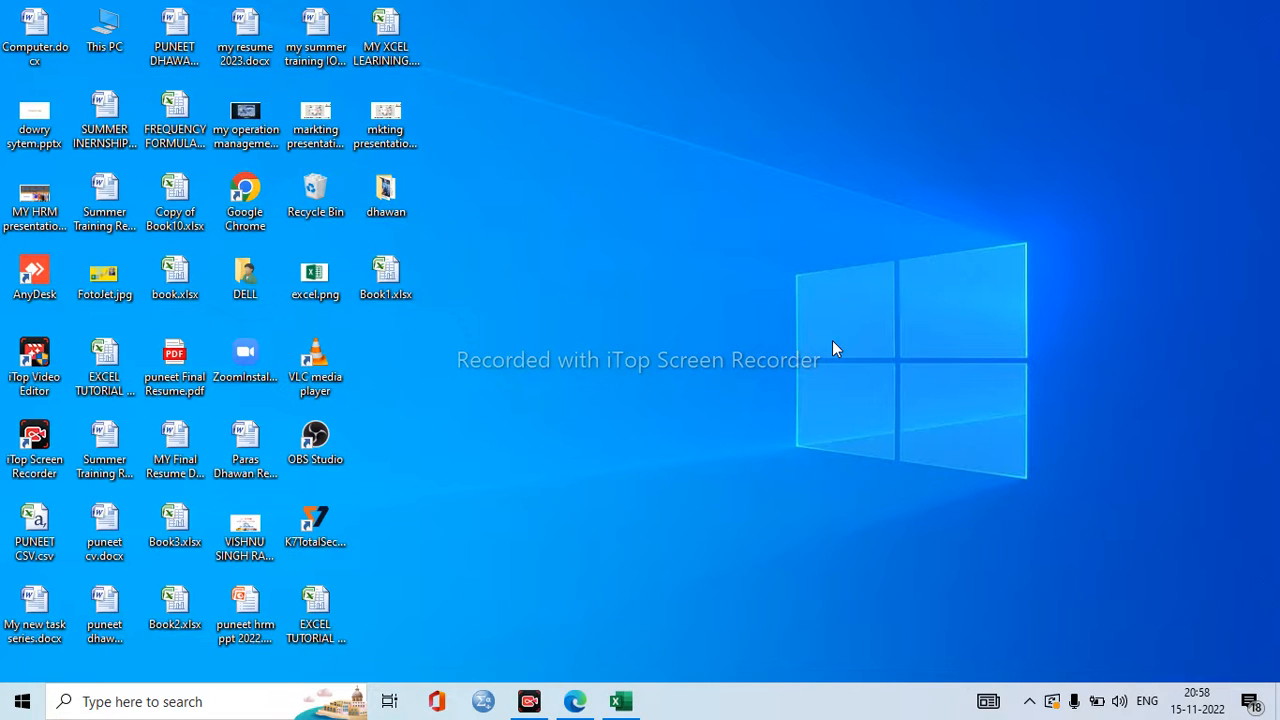
Switch to the open Book1 workbook in Excel, which holds the student grade table
mouse_move(621, 705)
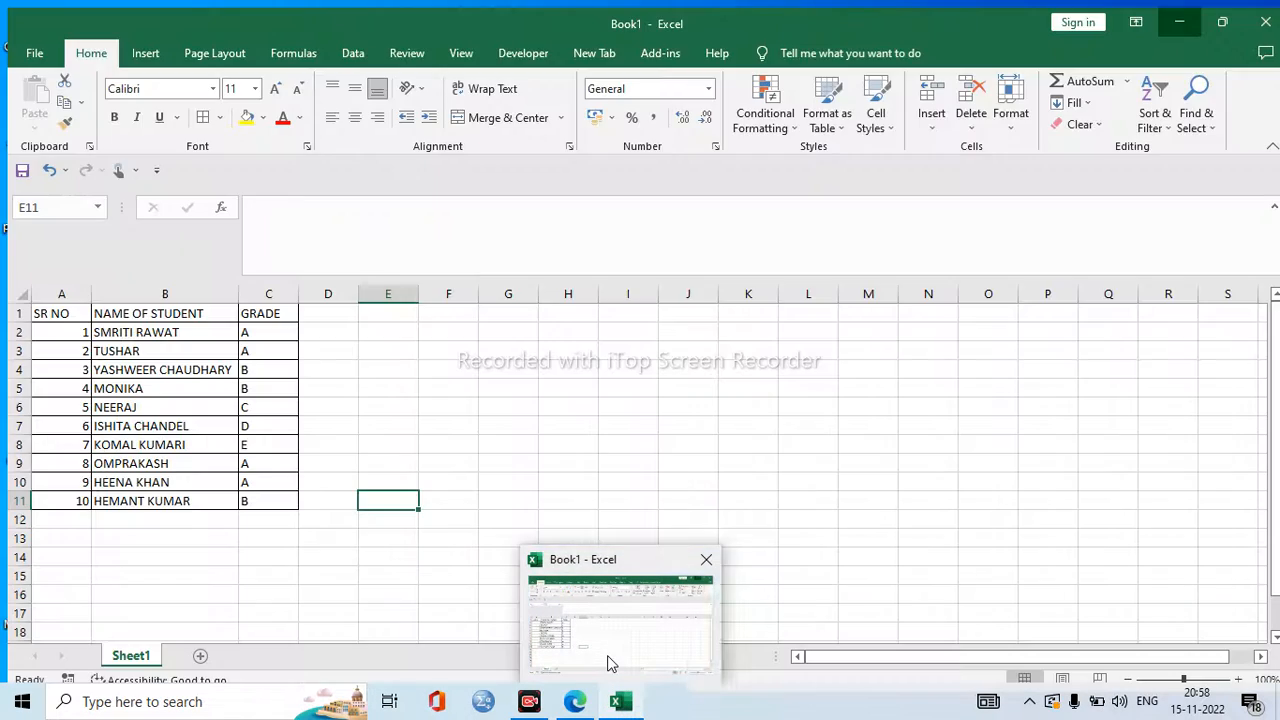
left_click(608, 660)
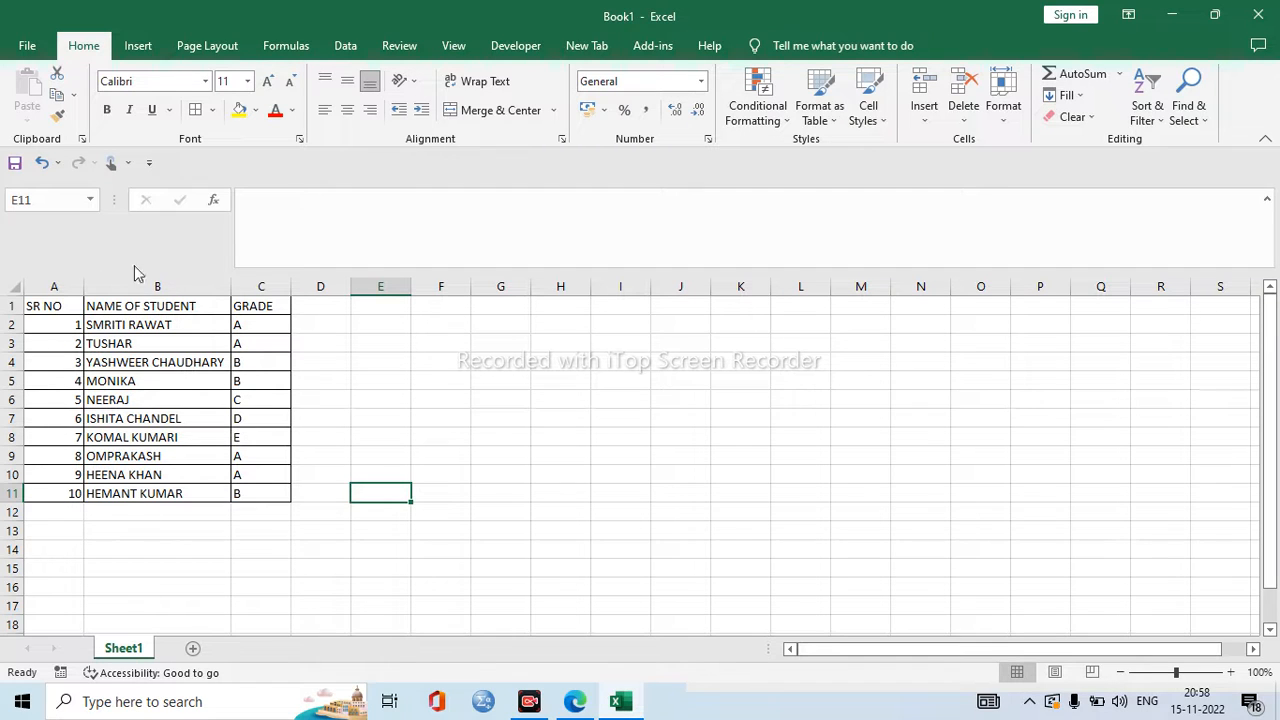
left_click(406, 381)
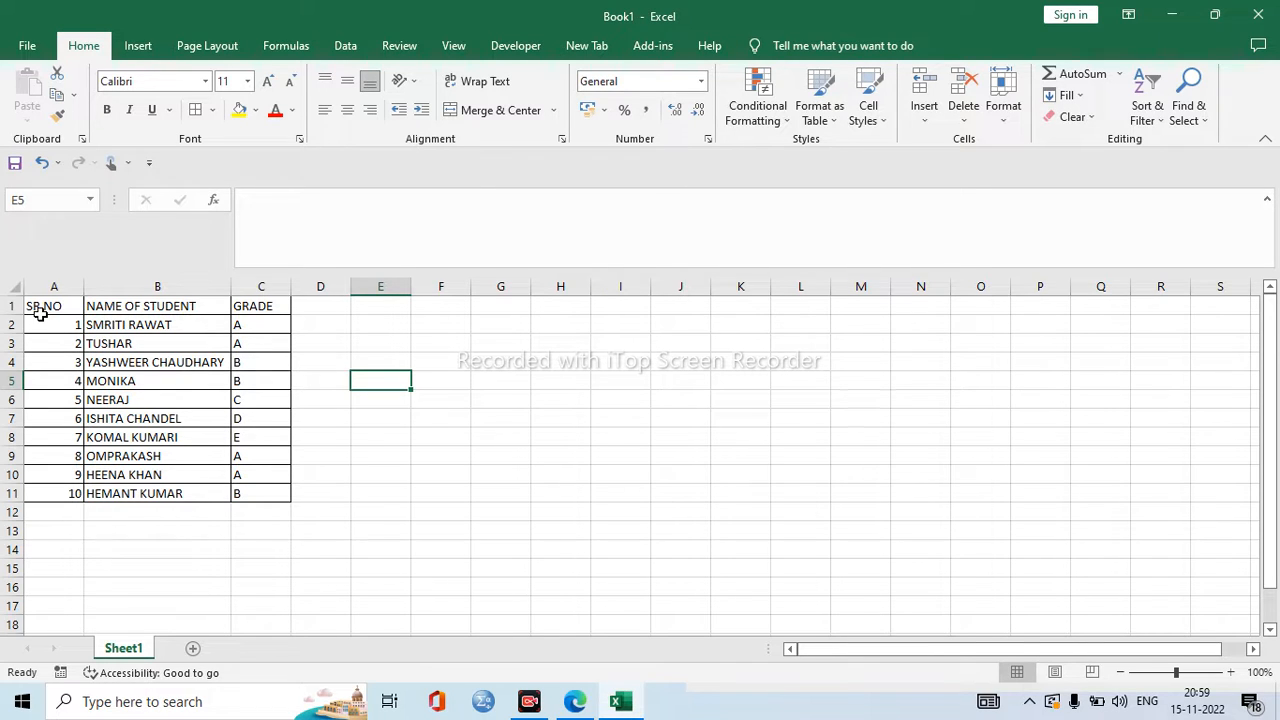
left_click(443, 380)
left_click(426, 347)
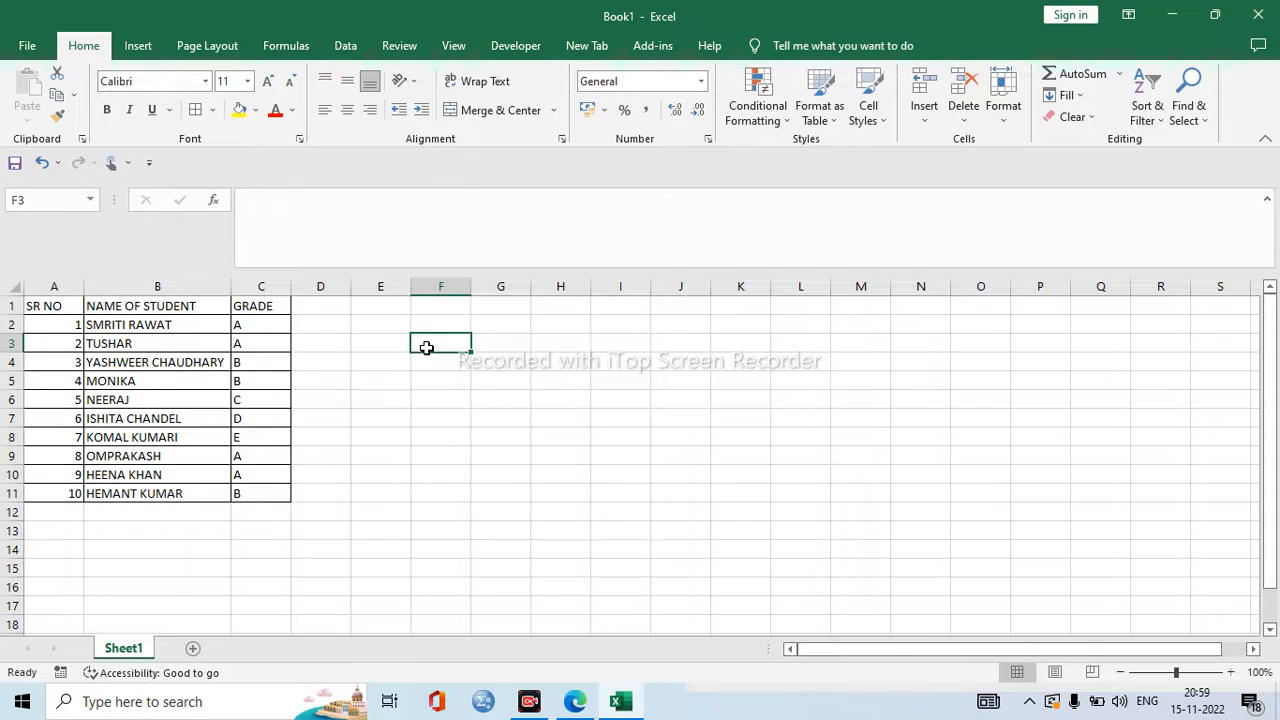
Enter the formula =ROW() in cell E3
left_click(403, 345)
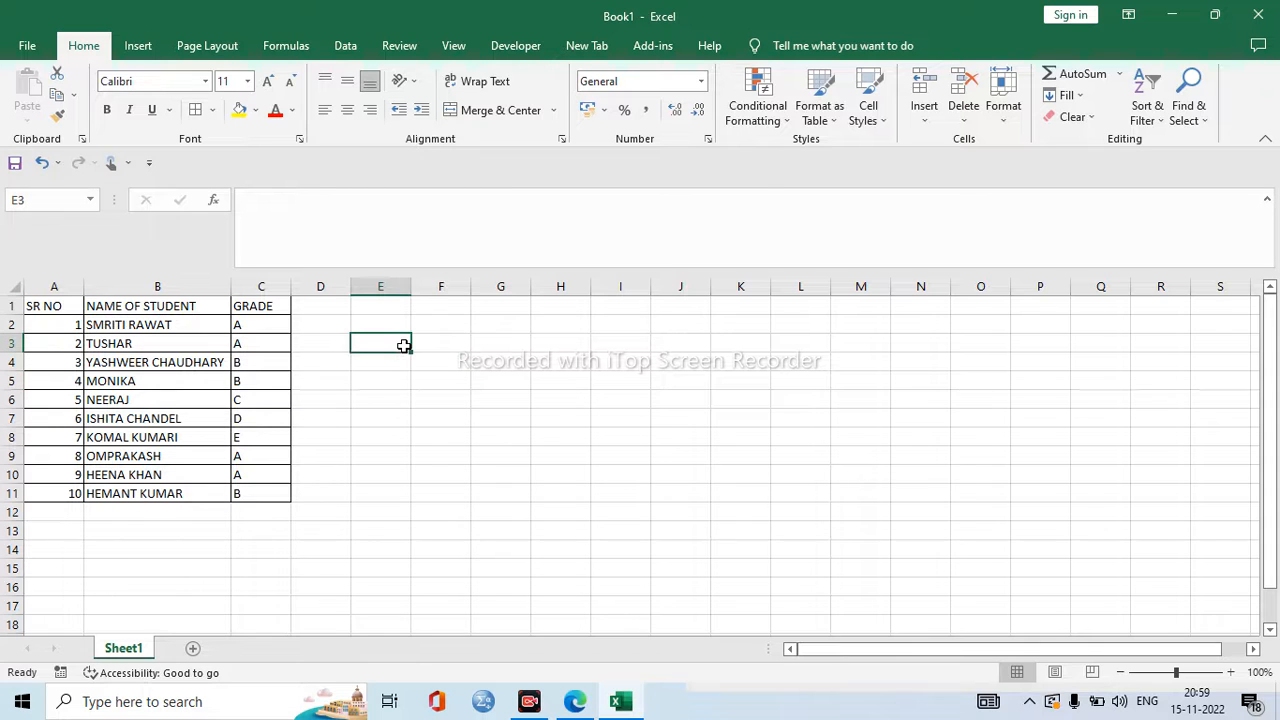
type("=RPW")
key("BackSpace")
key("BackSpace")
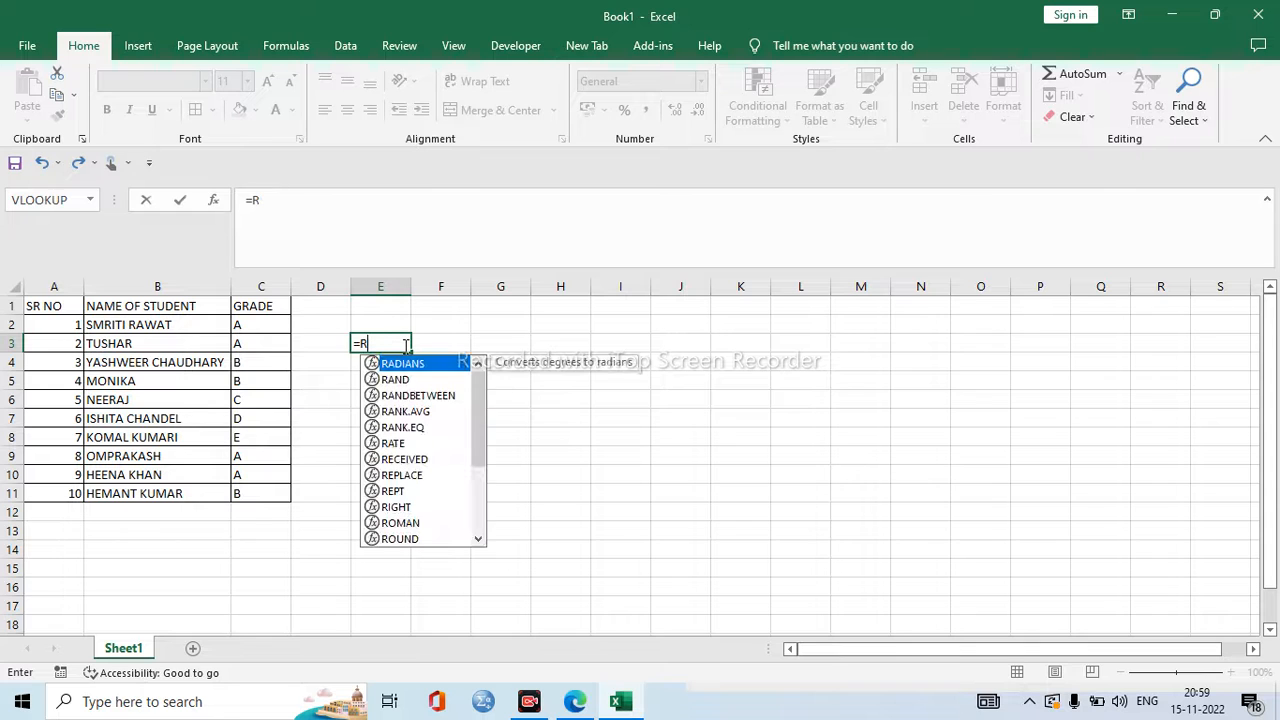
type("OW")
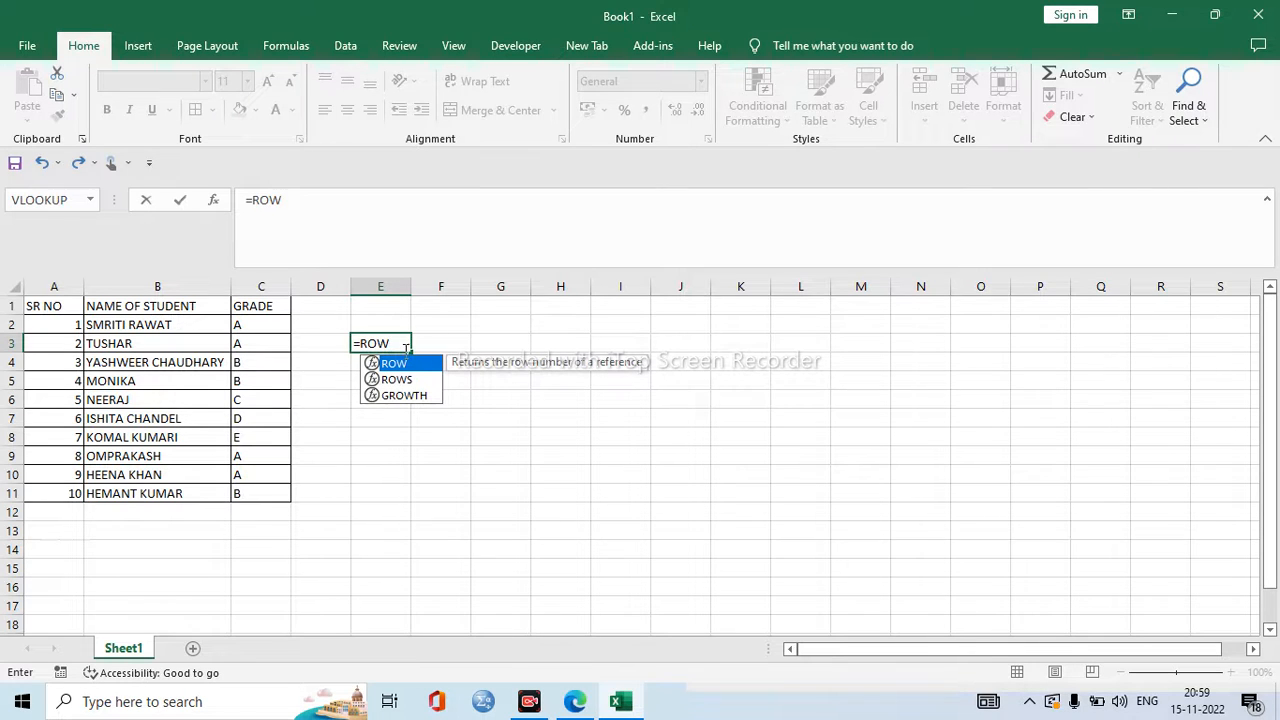
double_click(401, 364)
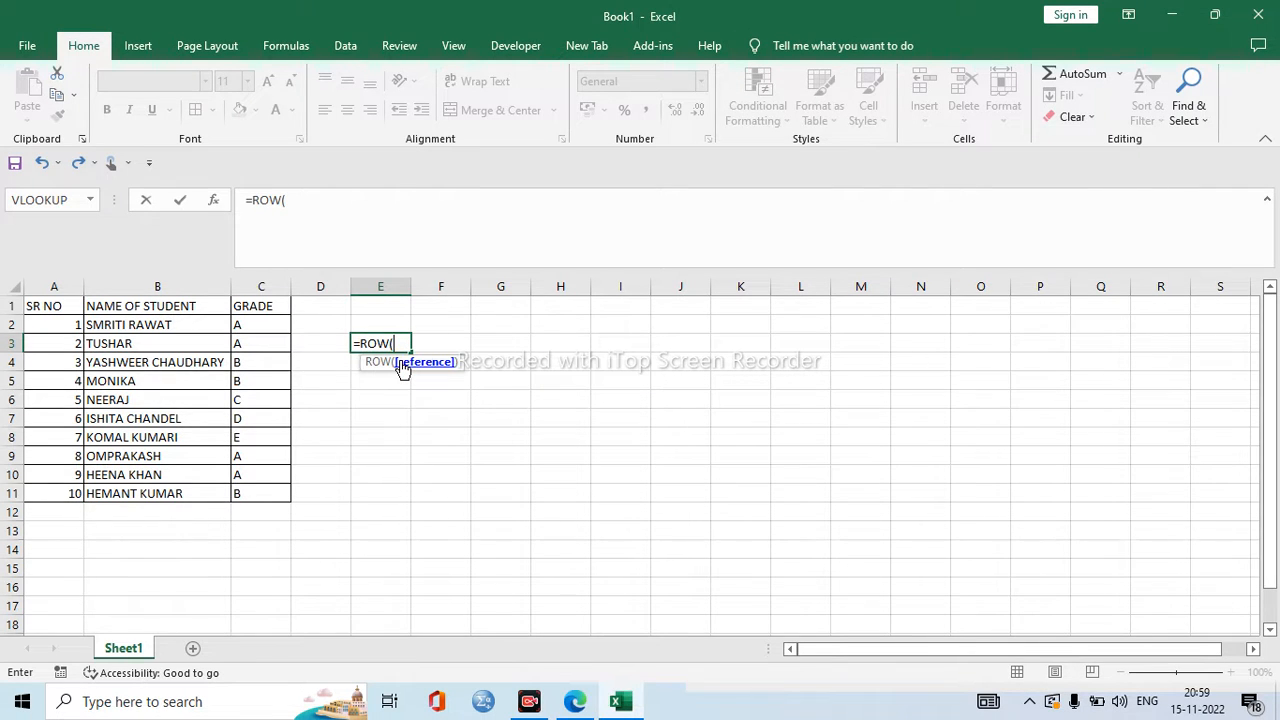
type(")")
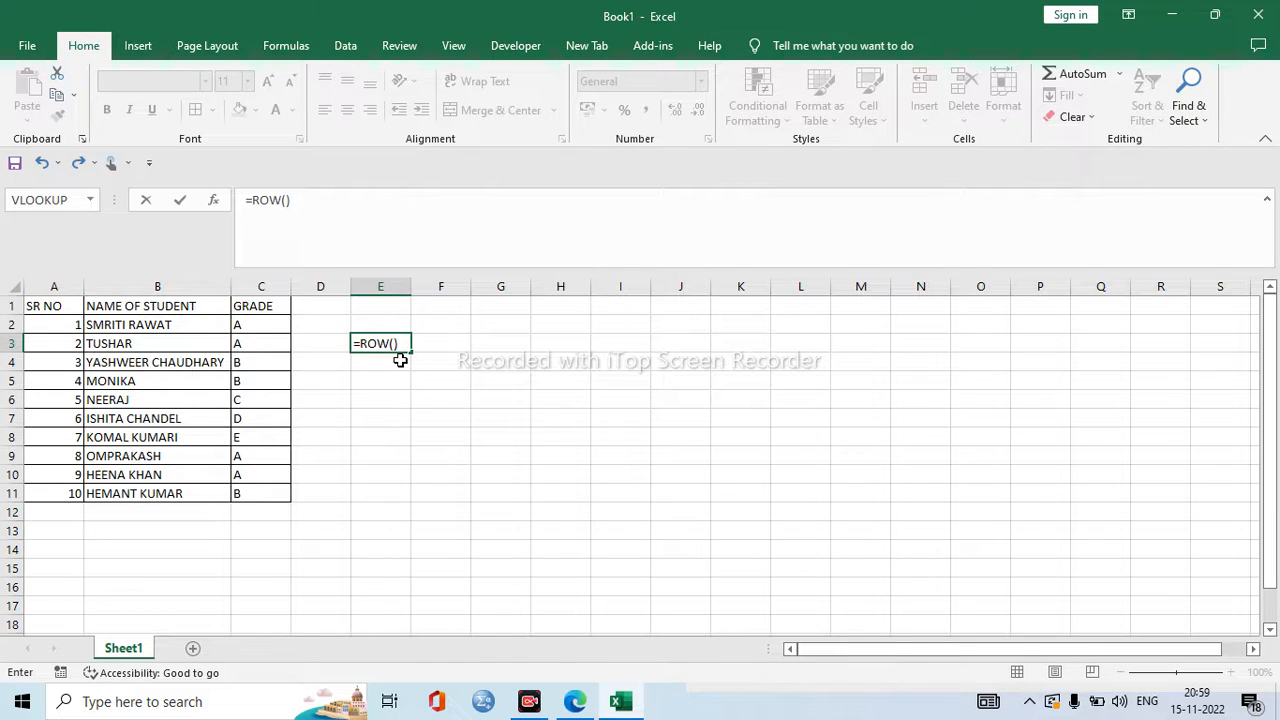
key("Return")
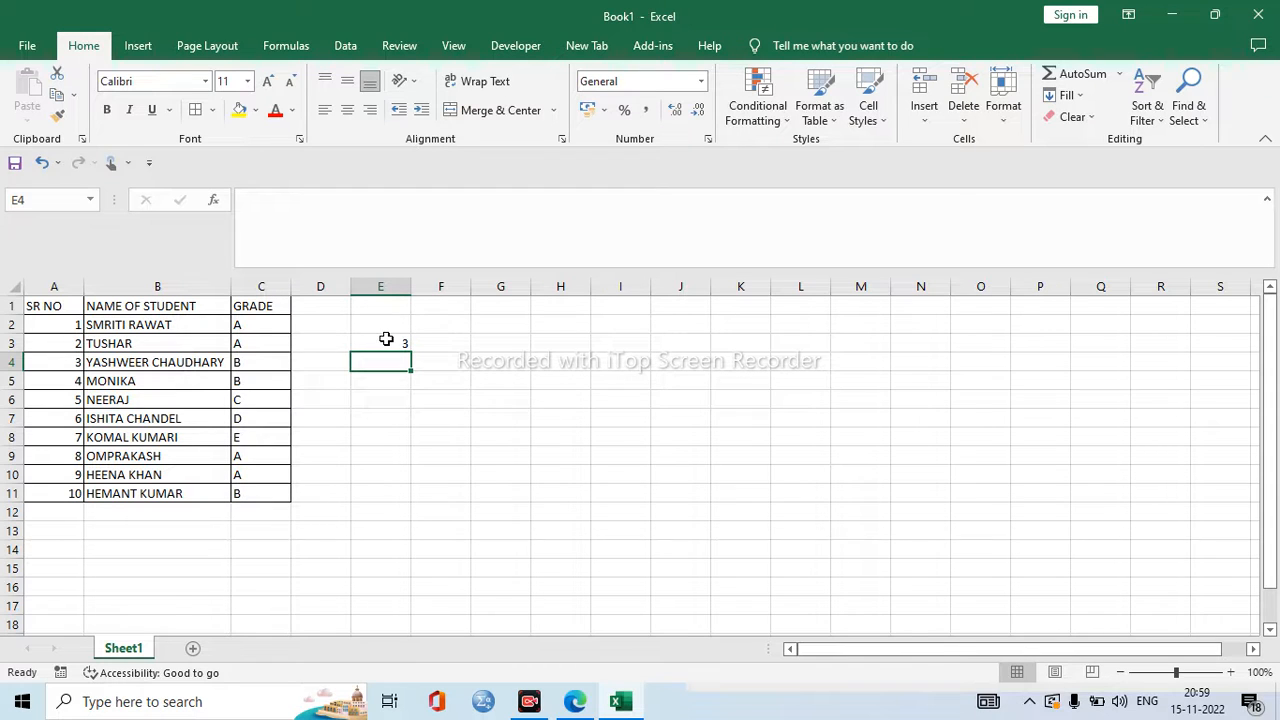
Enter the formula =ROW() in cell E8
left_click(385, 438)
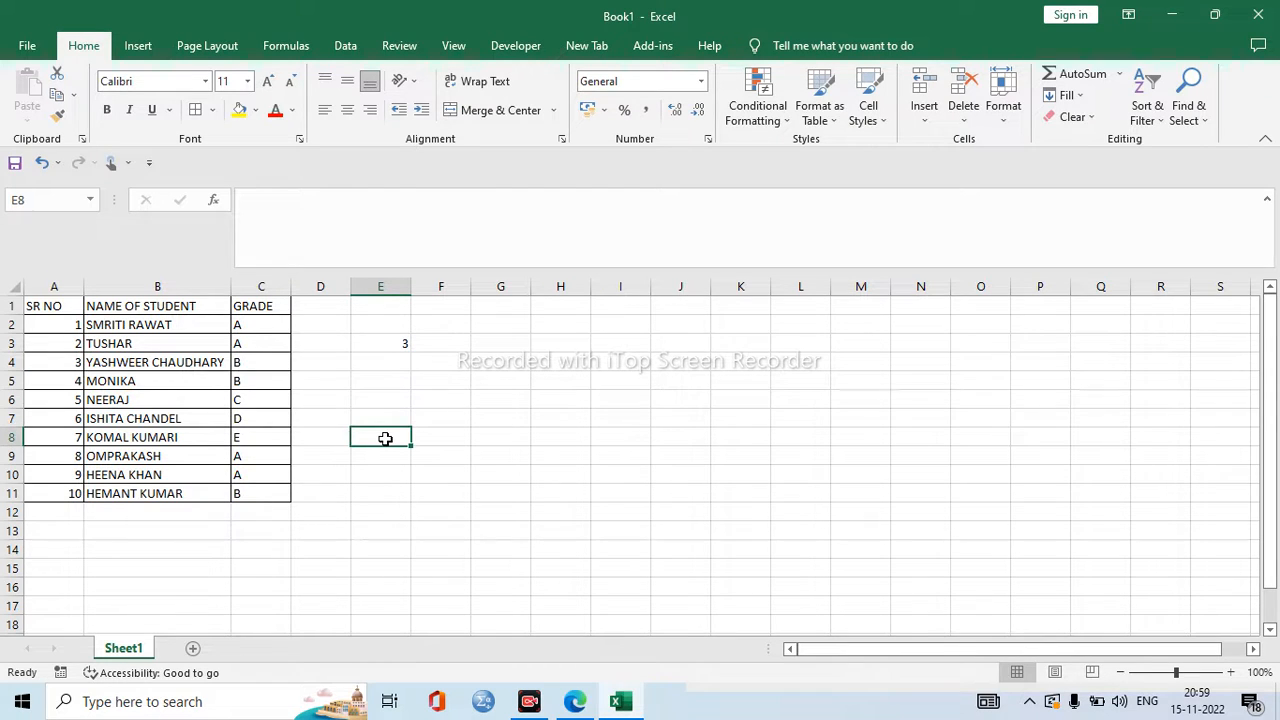
type("=")
type("RM")
key("BackSpace")
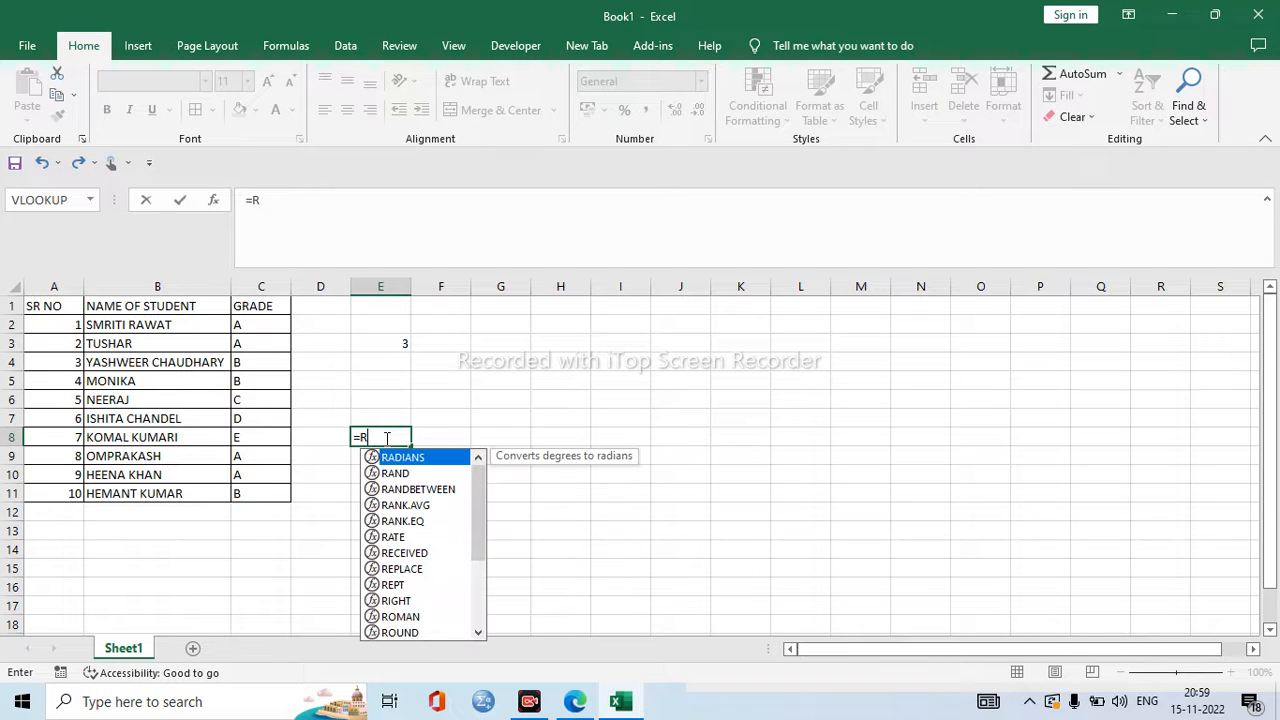
type("OW")
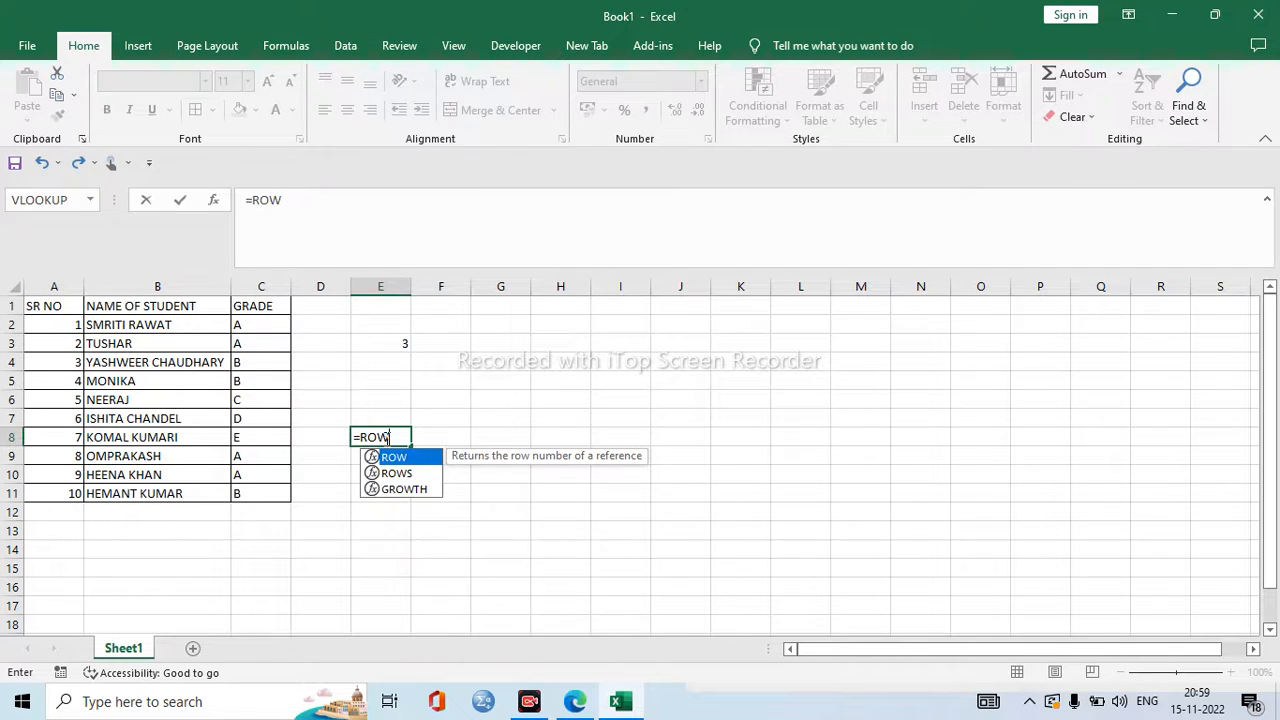
type("()")
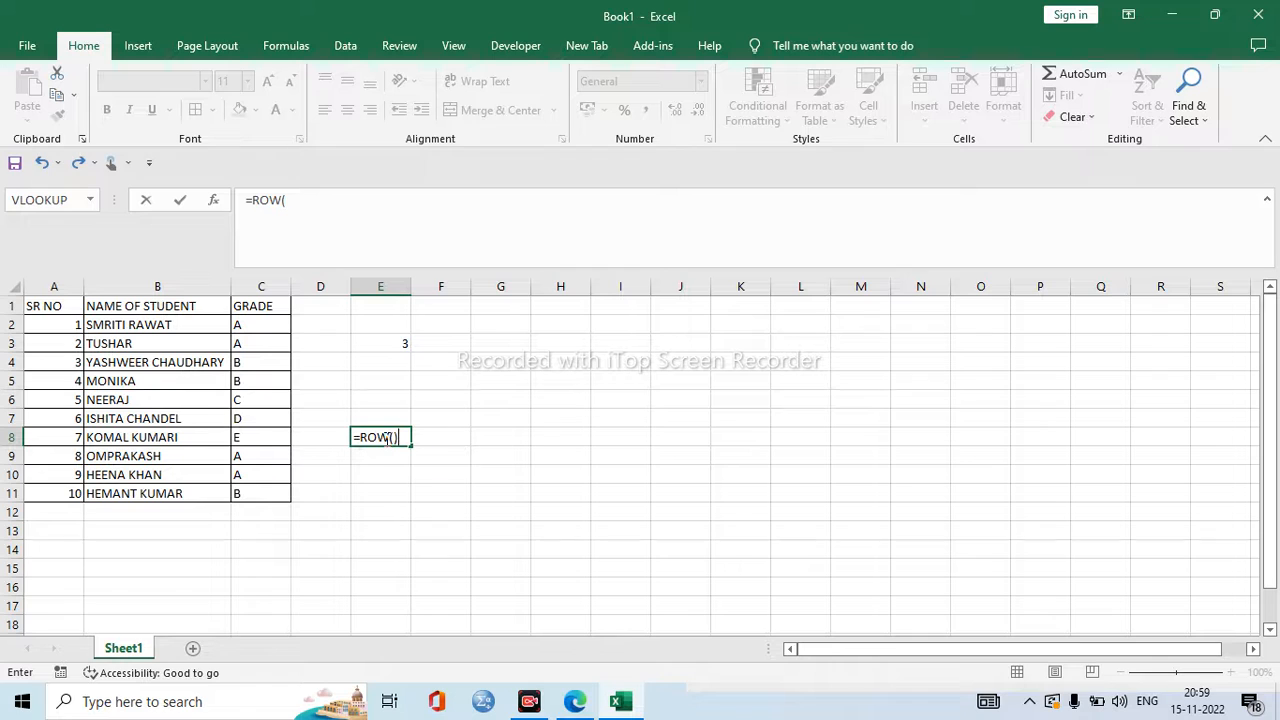
key("Return")
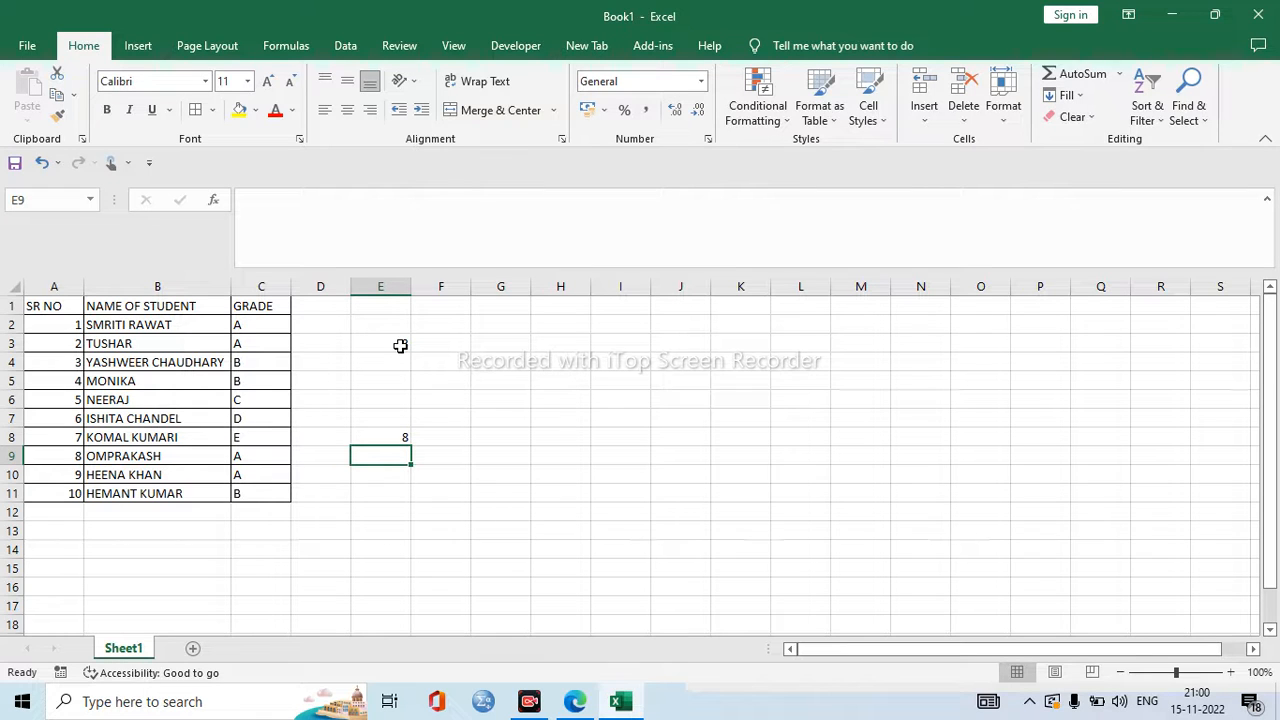
Clear the ROW formulas from cells E3 and E8
left_click_drag(400, 345, 399, 441)
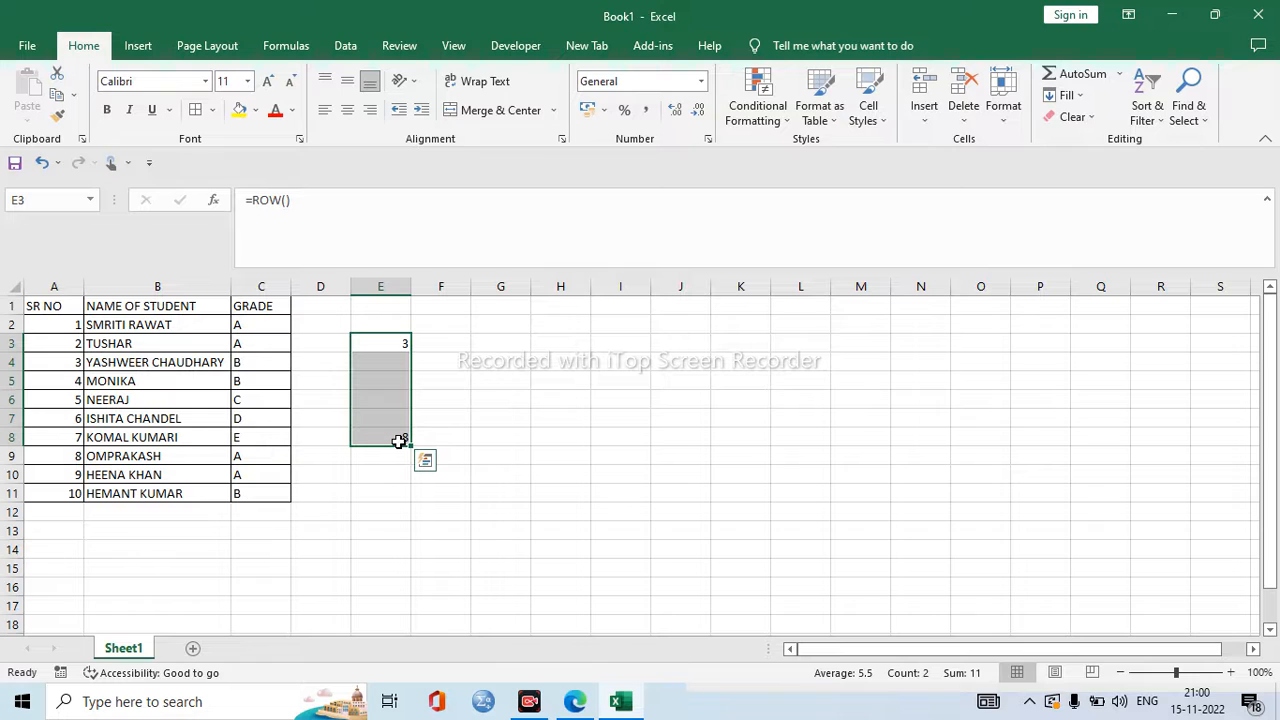
key("BackSpace")
left_click(457, 452)
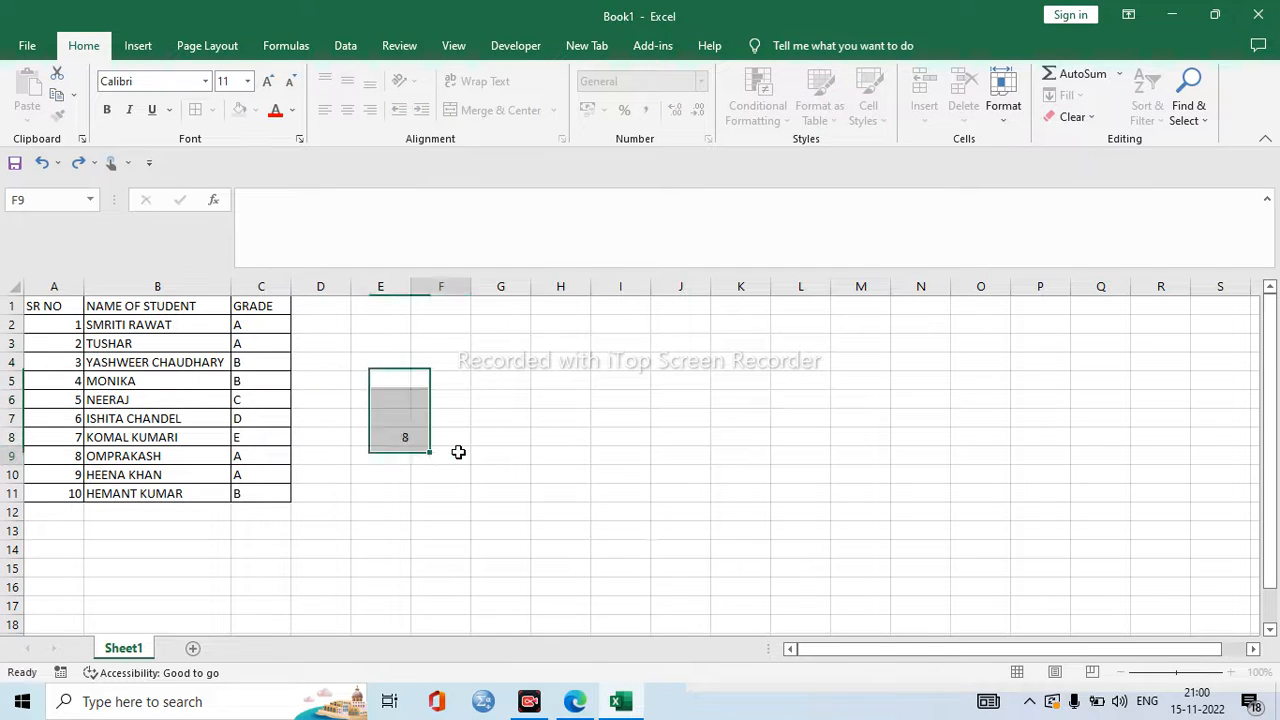
left_click(395, 438)
key("Delete")
left_click(397, 400)
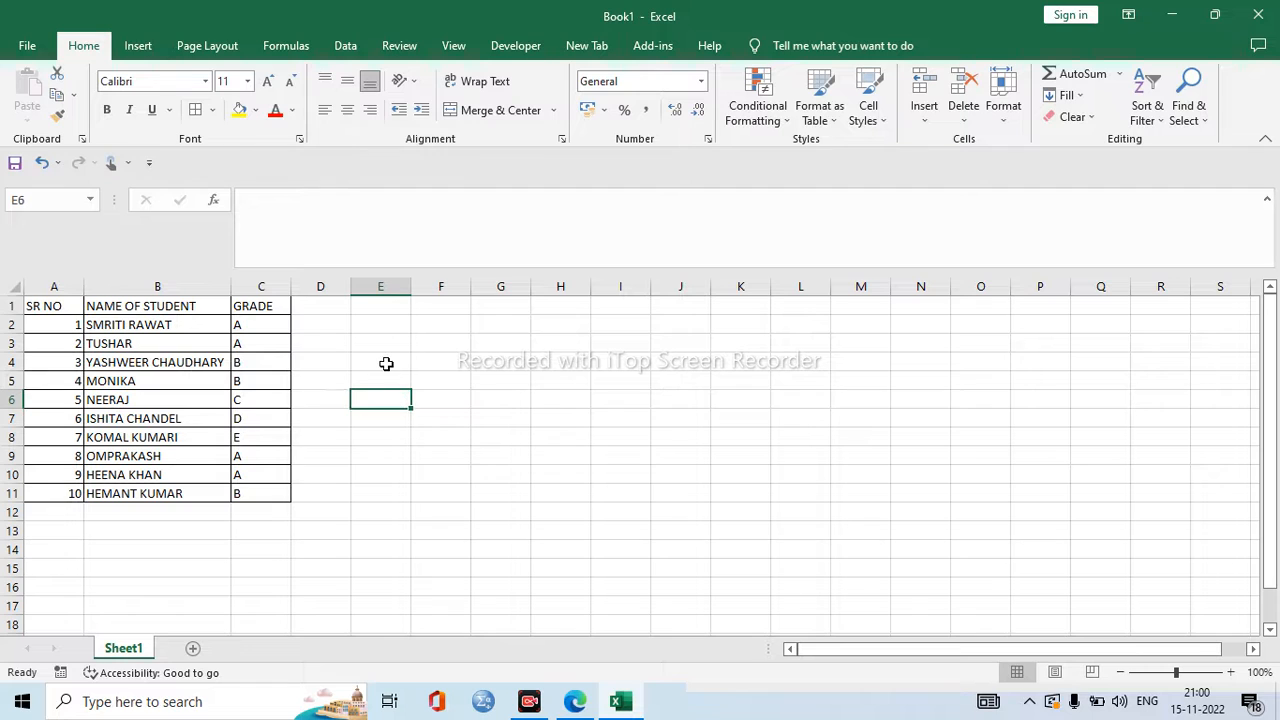
Try to enter the formula =MOD() without arguments in cell E3
left_click(386, 364)
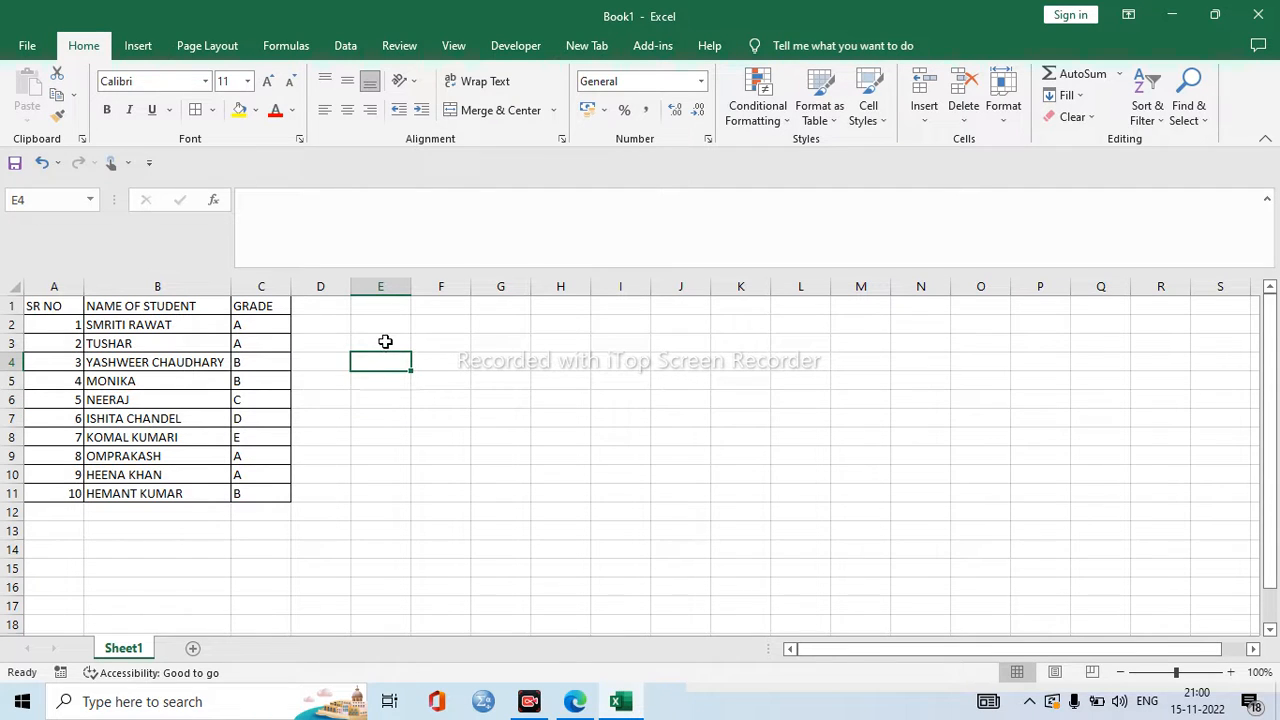
left_click(385, 342)
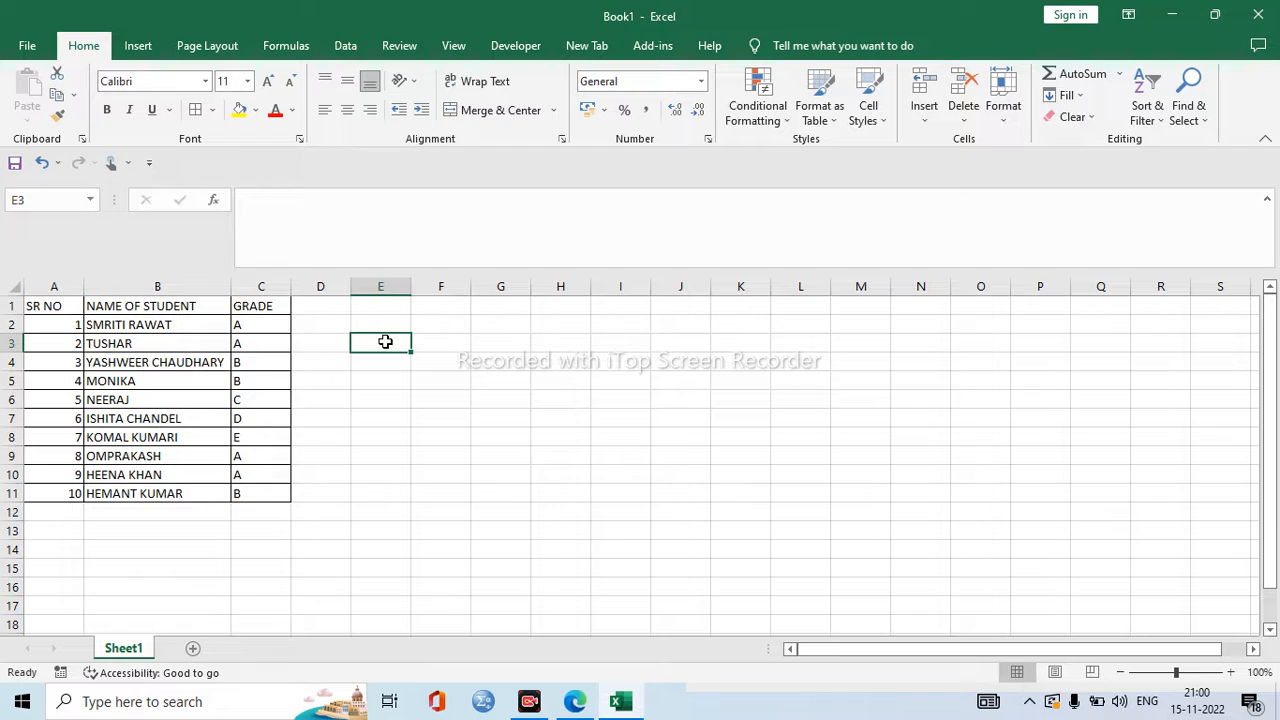
type("=")
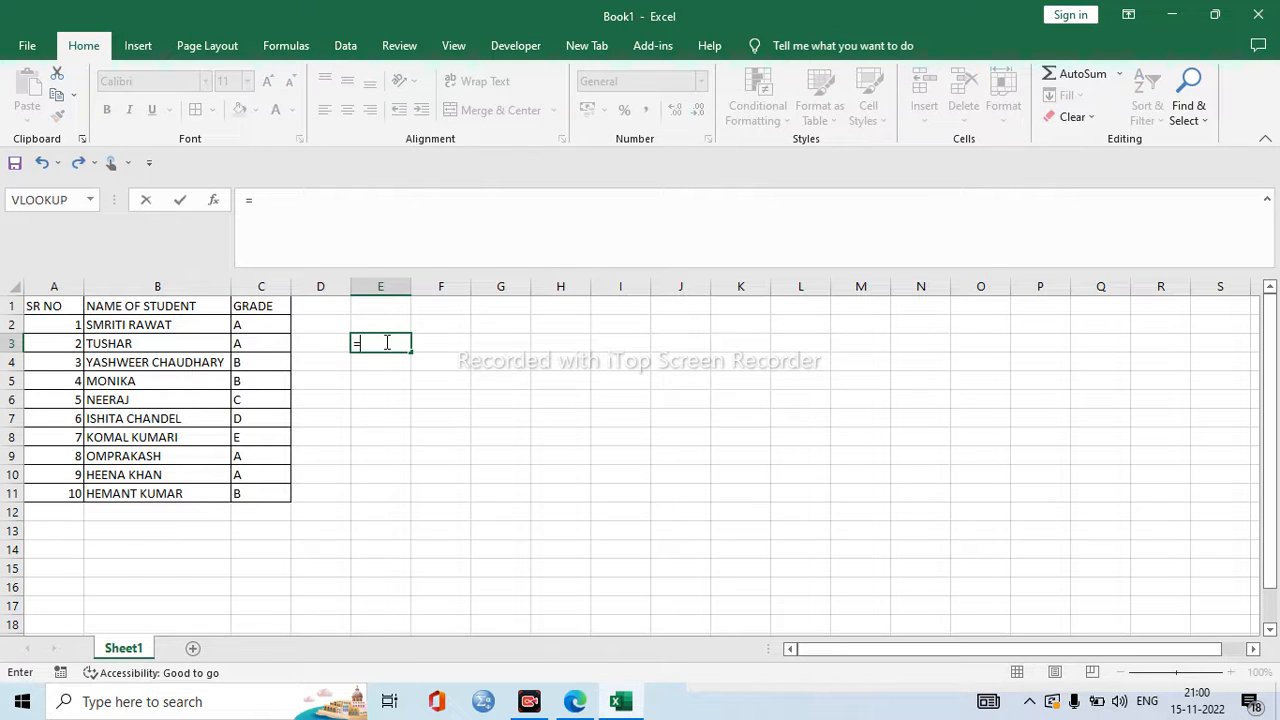
type("MOD")
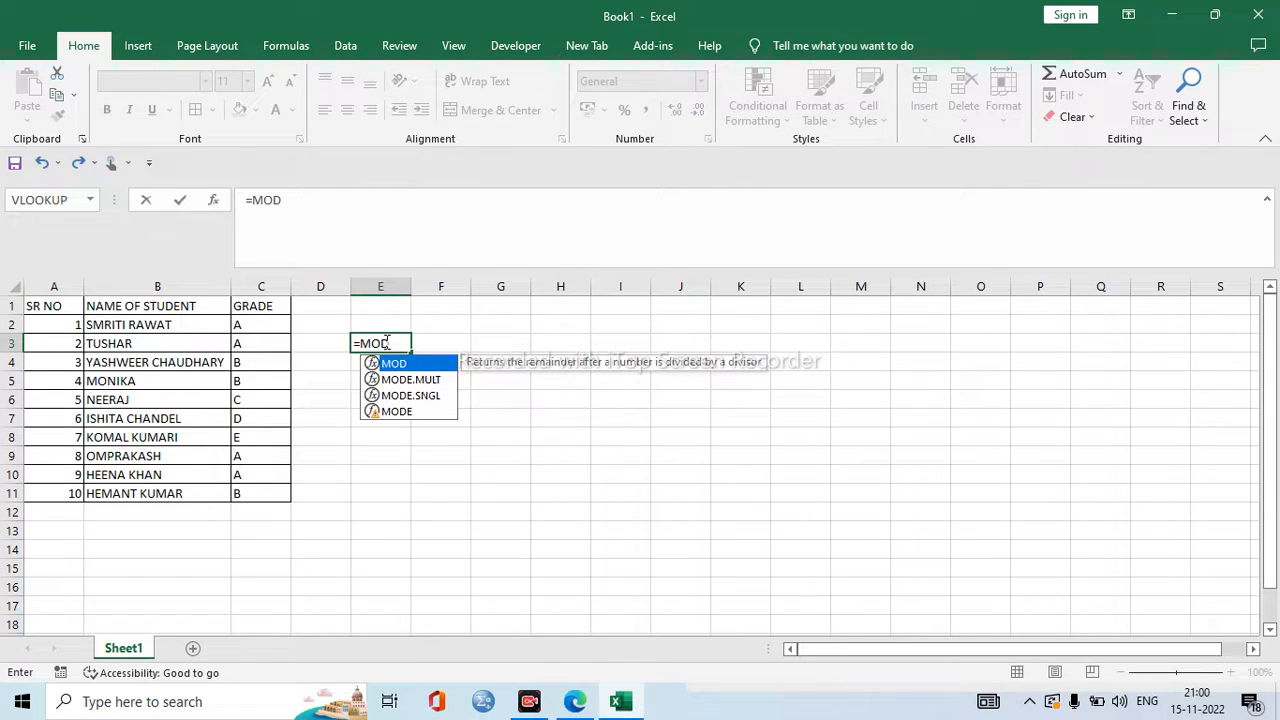
type("()")
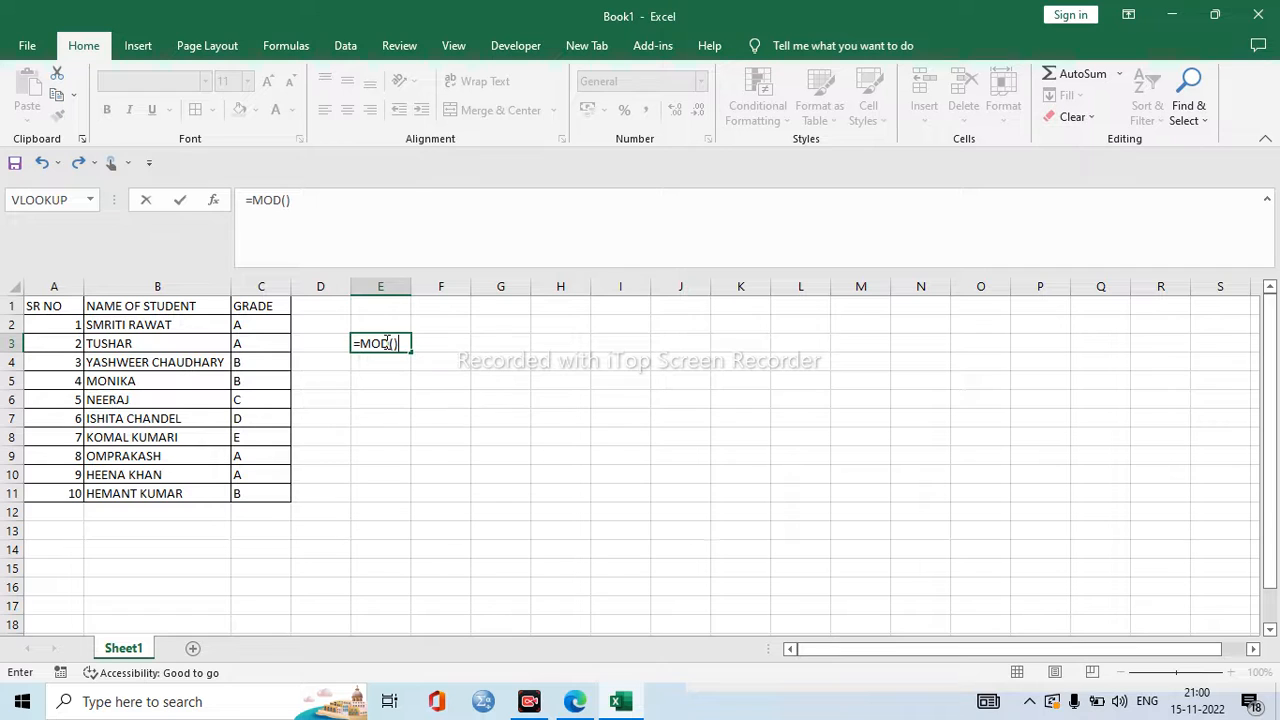
key("Return")
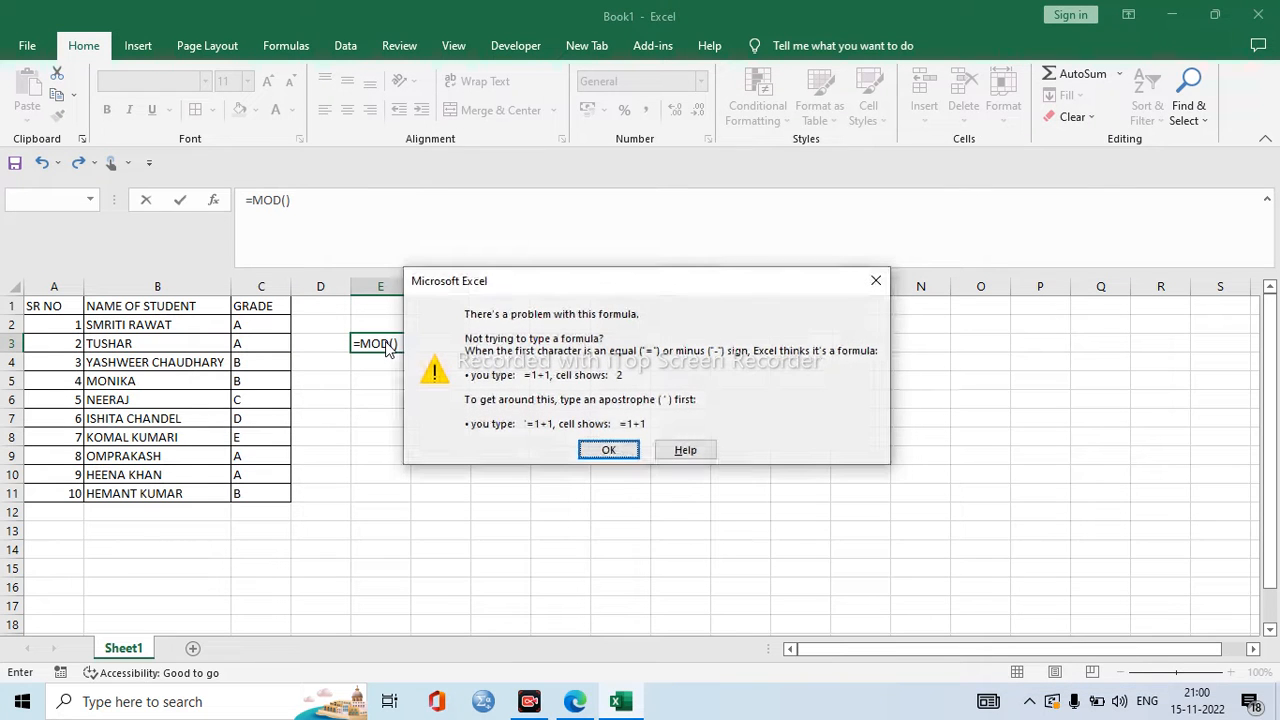
left_click(596, 452)
Complete the MOD formula in cell E3 with number 10 and divisor 2, as =MOD(10,2)
left_click(399, 344)
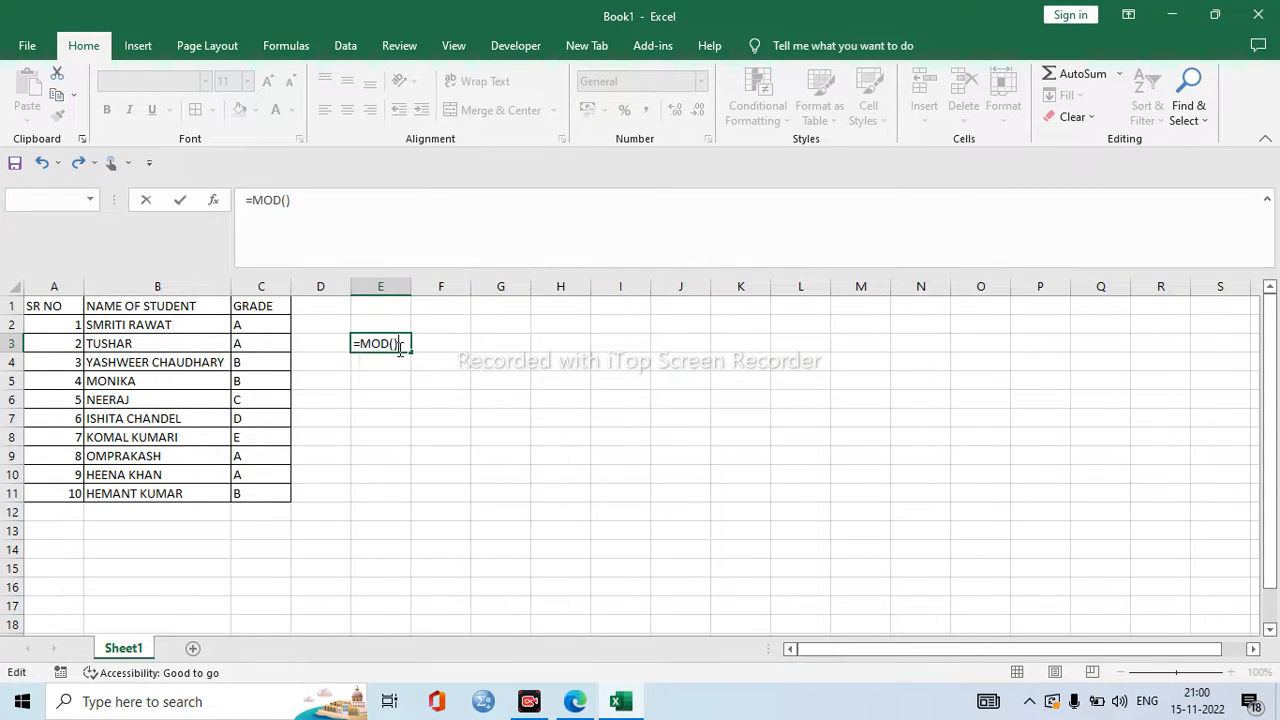
key("BackSpace")
key("BackSpace")
type("(")
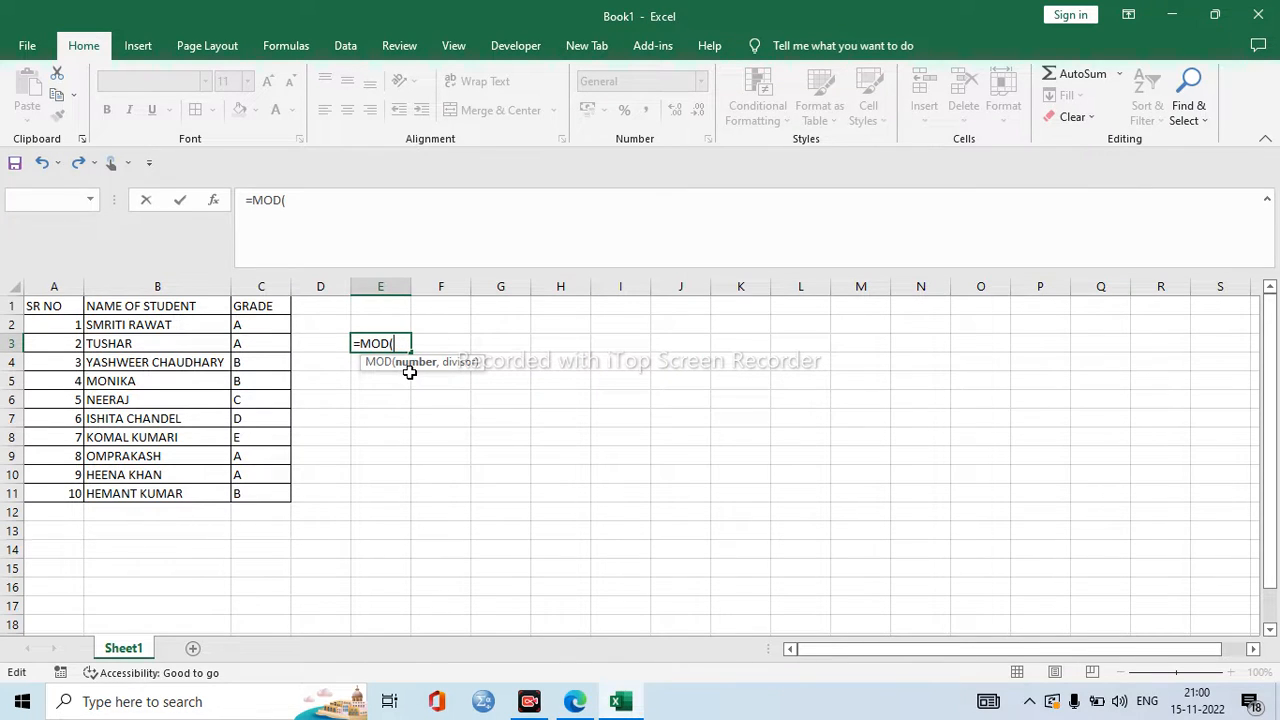
type("10,2")
key("Return")
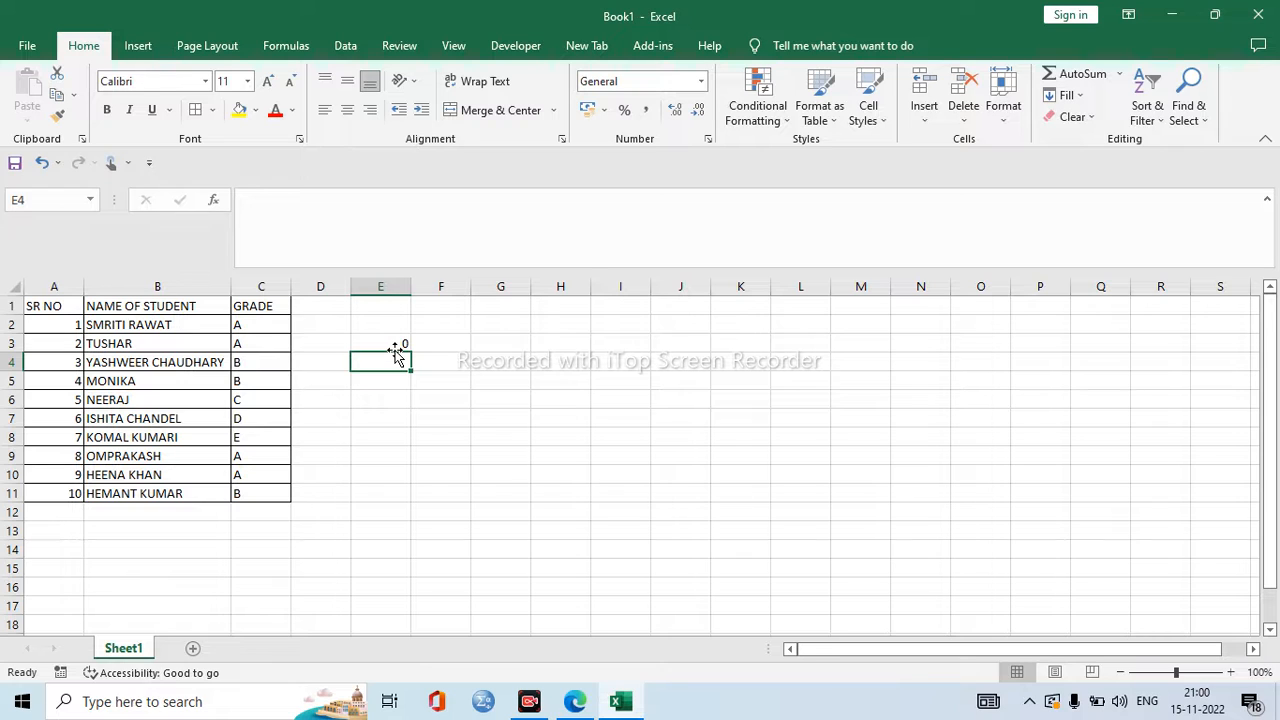
Set the divisor of the MOD formula in cell E3 to 3, making it =MOD(10,3)
double_click(394, 343)
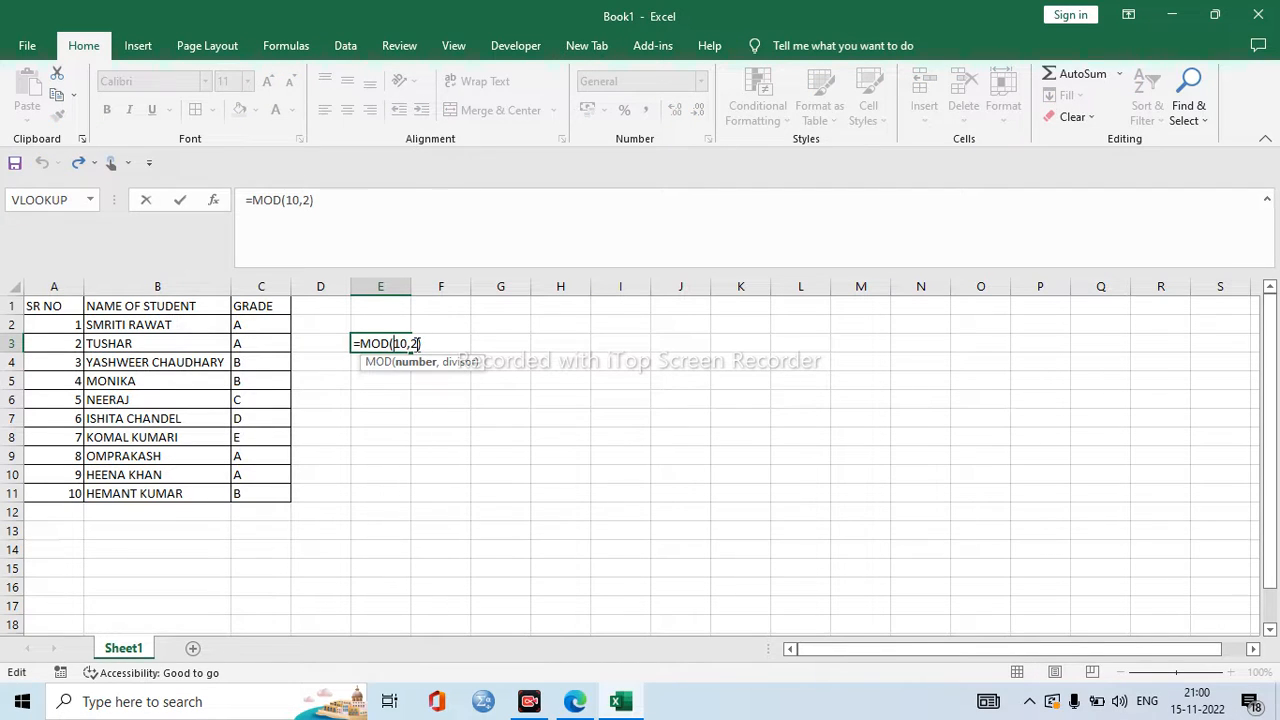
left_click(417, 343)
key("BackSpace")
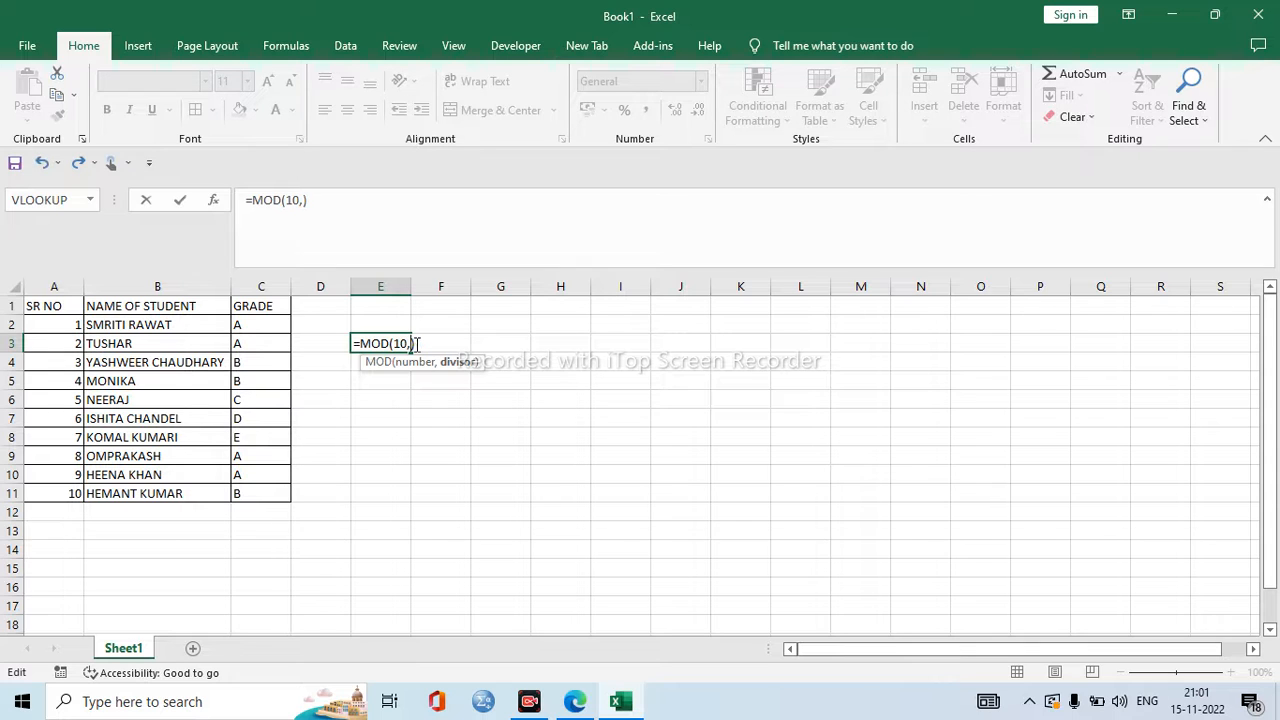
type("2")
key("Return")
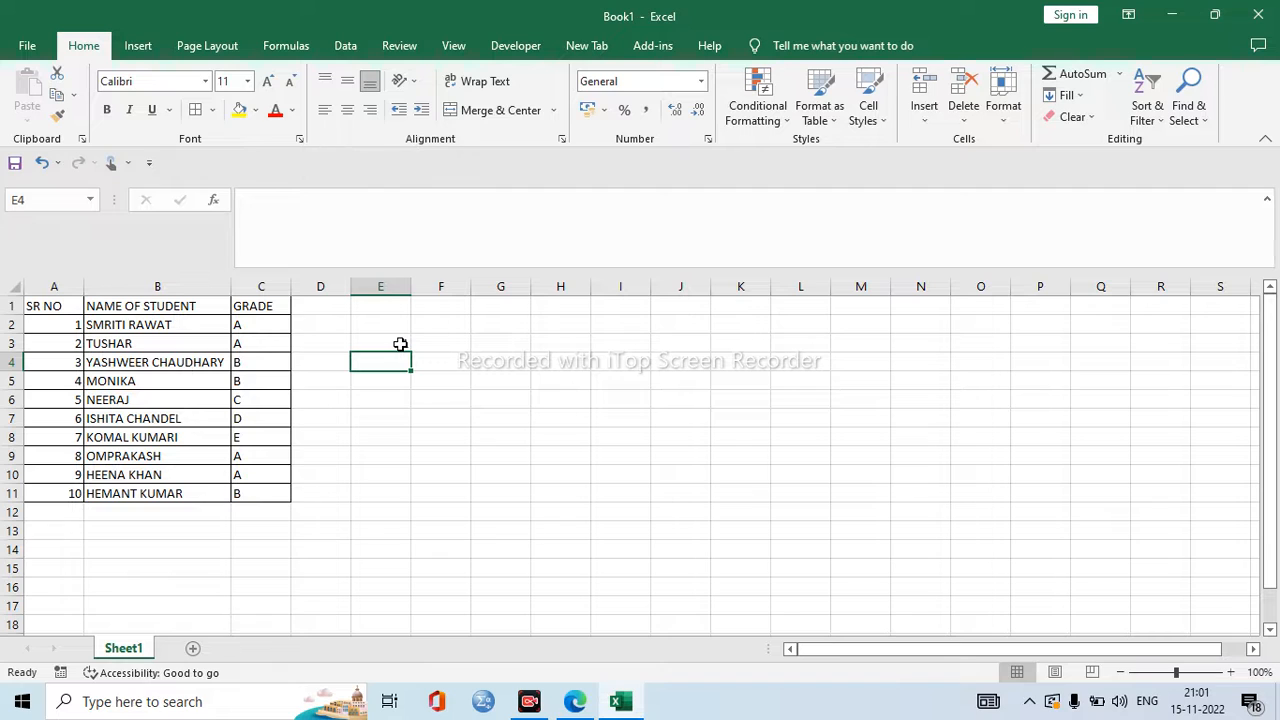
double_click(400, 344)
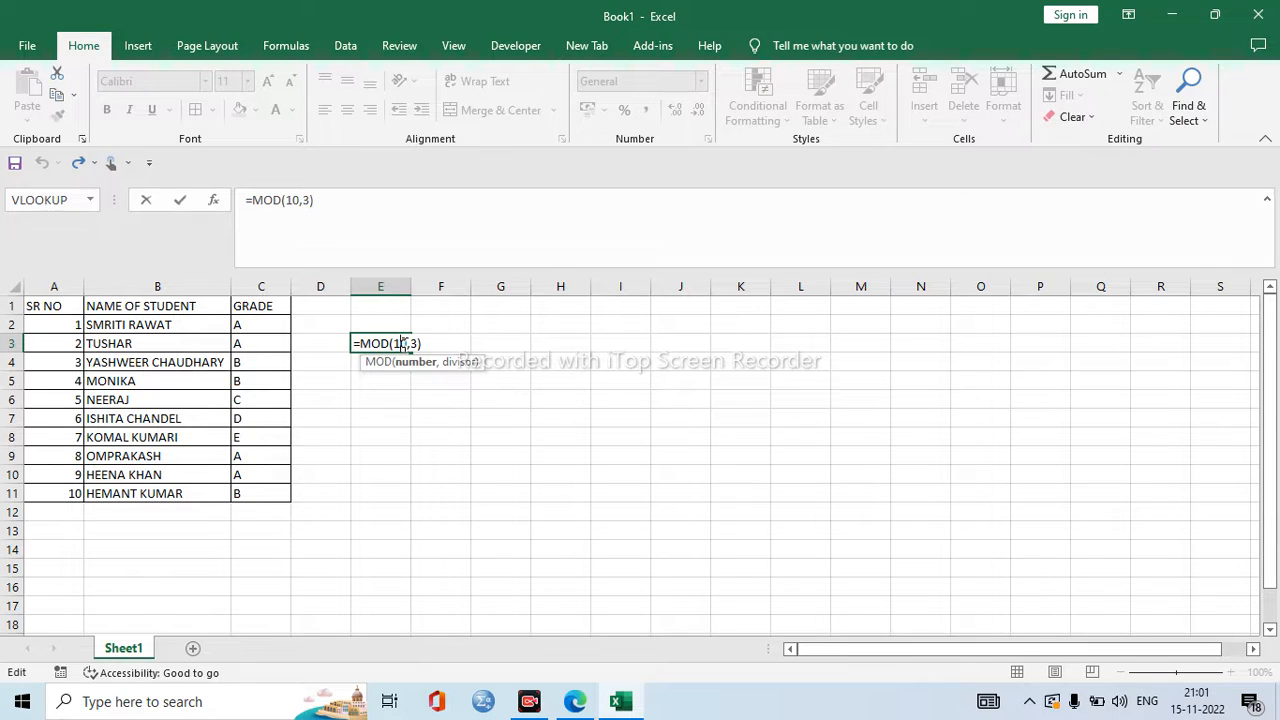
key("Return")
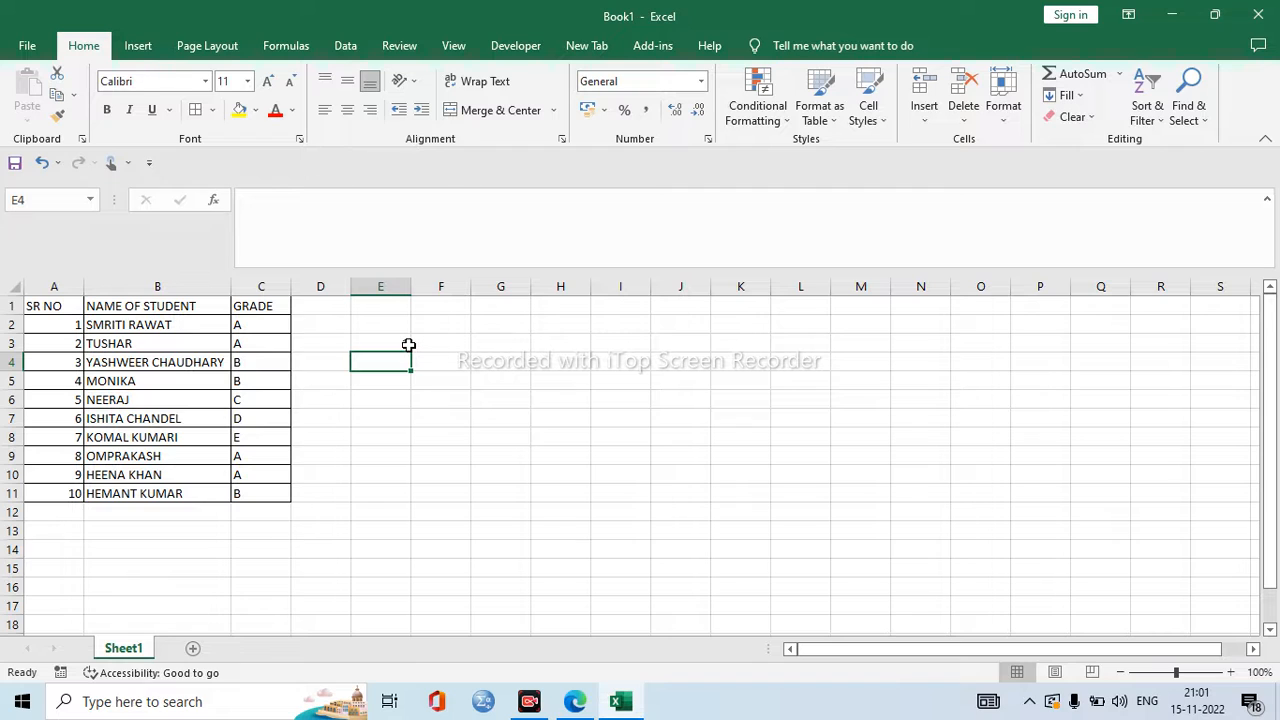
Replace the formula in cell E3 with =MOD(ROW(),2), accepting the correction of the missing closing parenthesis
left_click(405, 344)
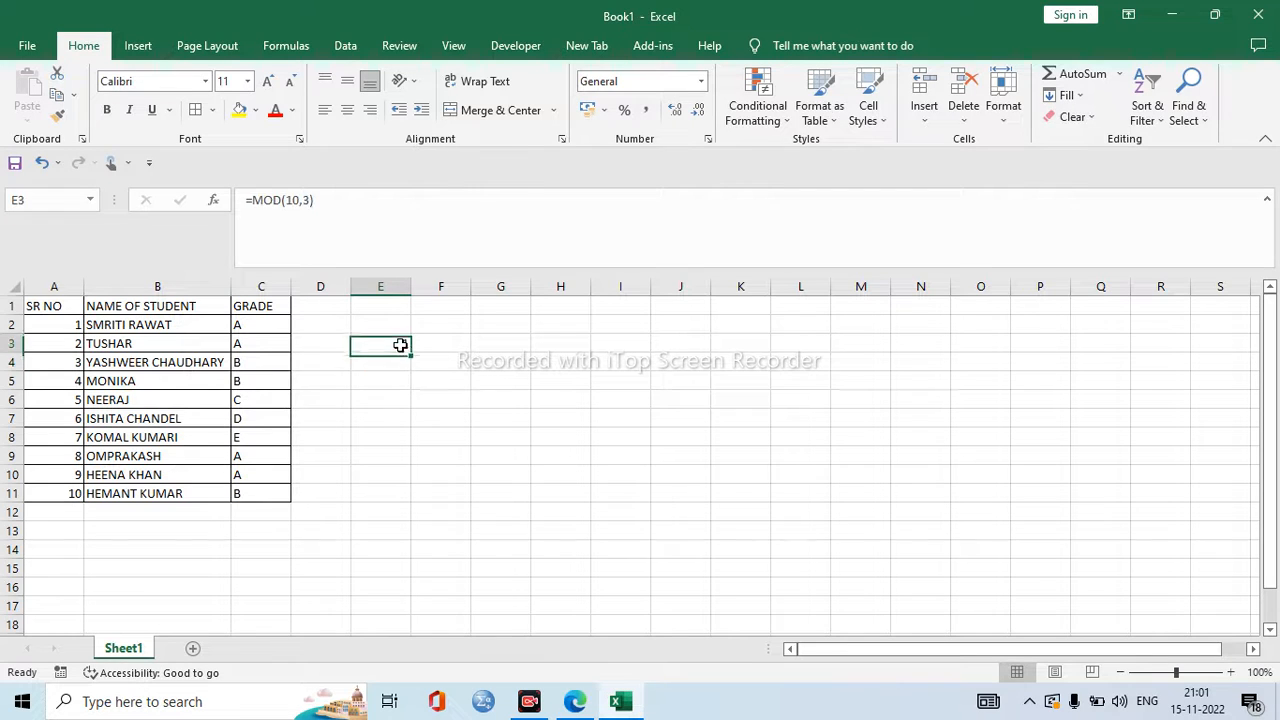
key("BackSpace")
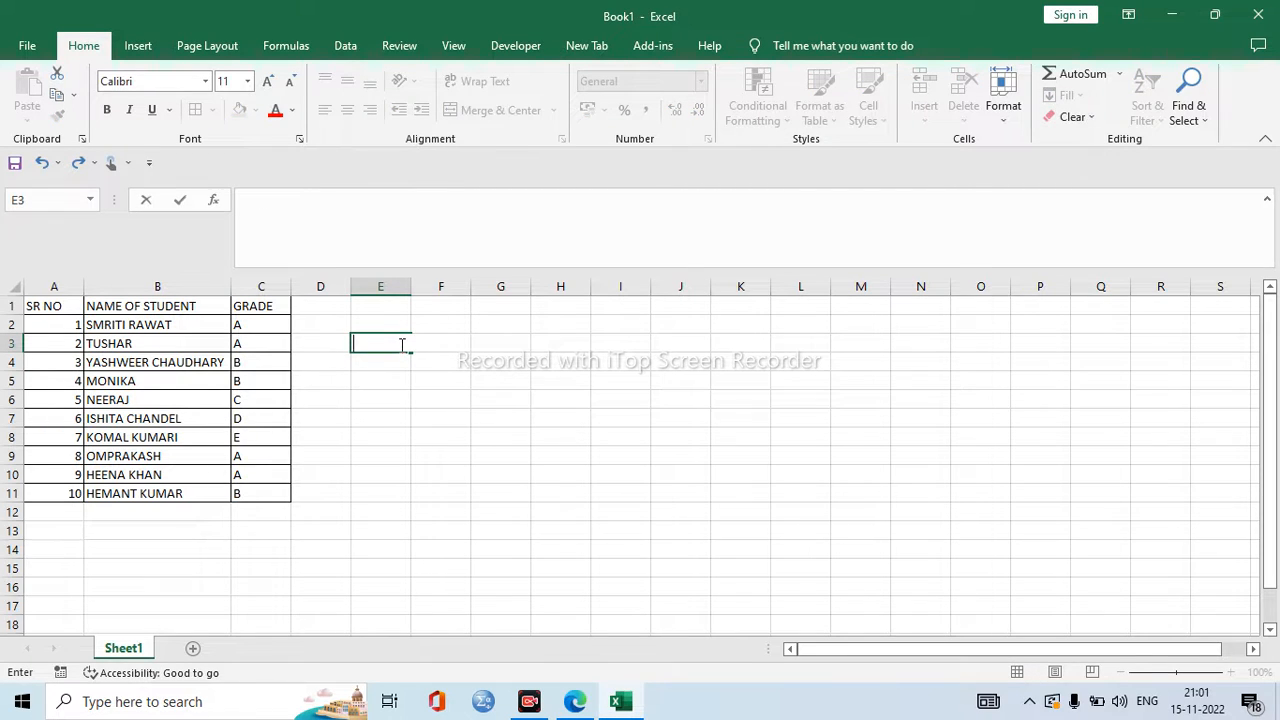
type("MOD")
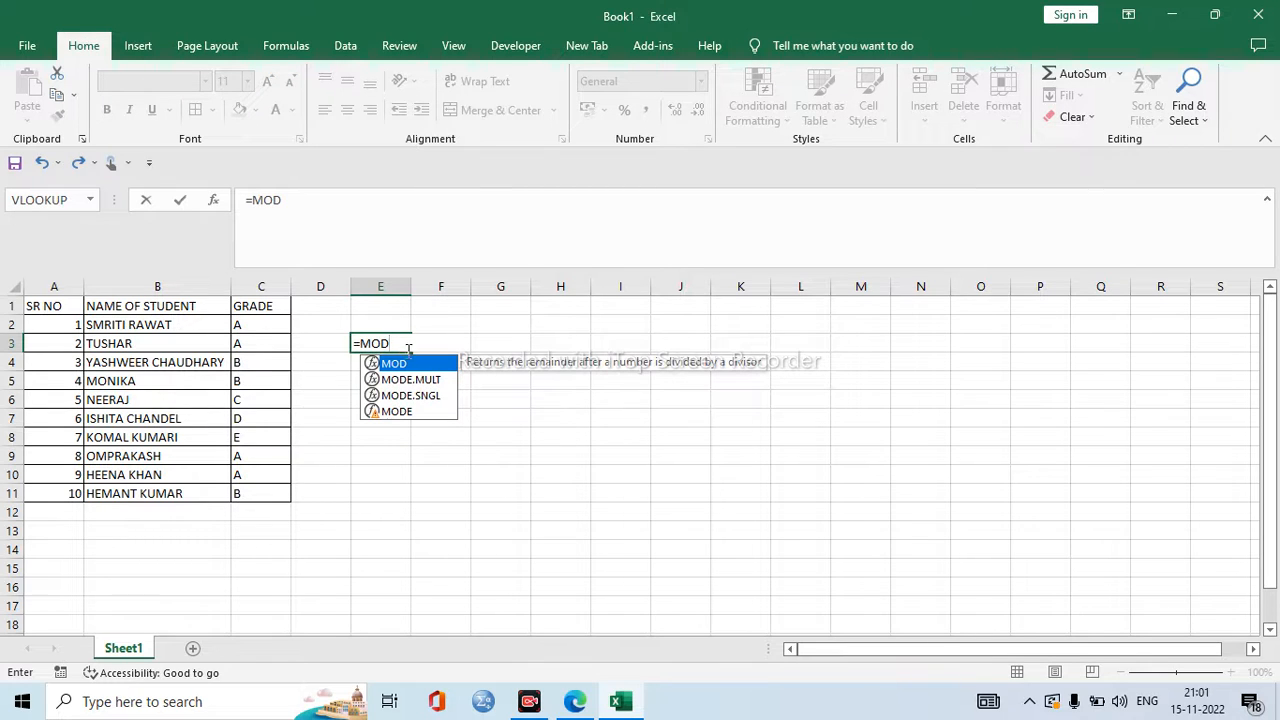
double_click(402, 365)
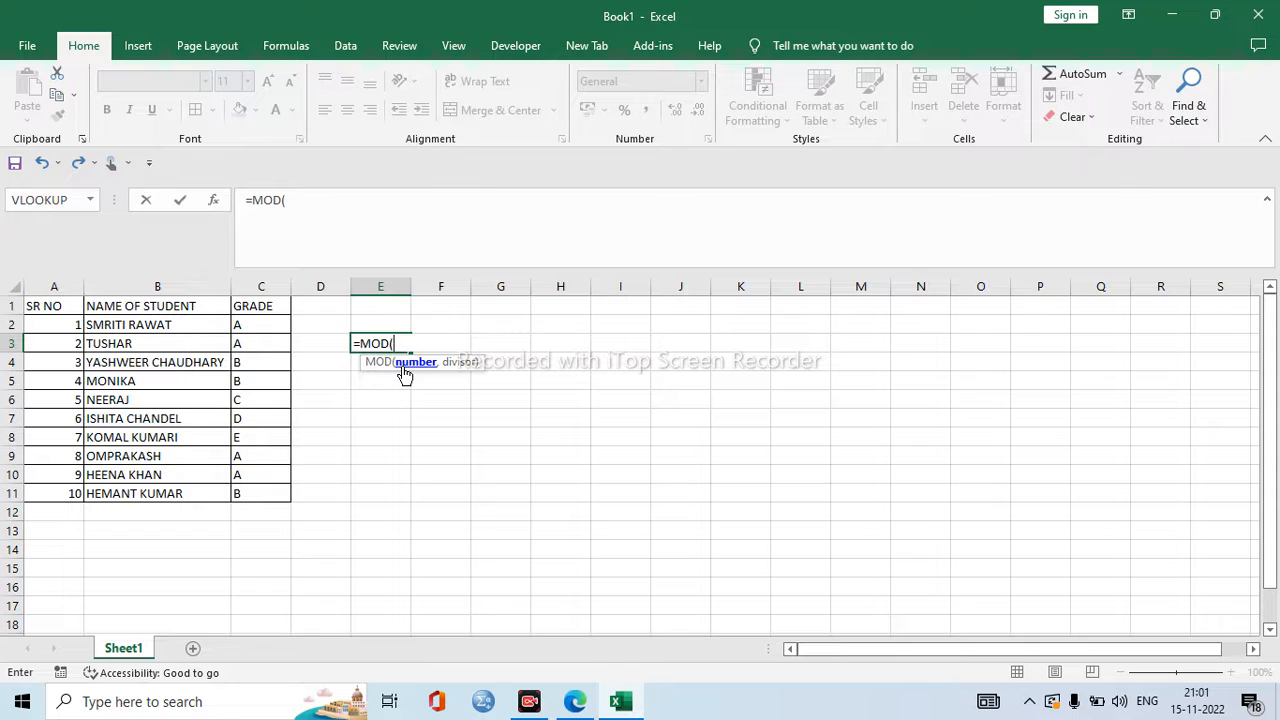
type("R")
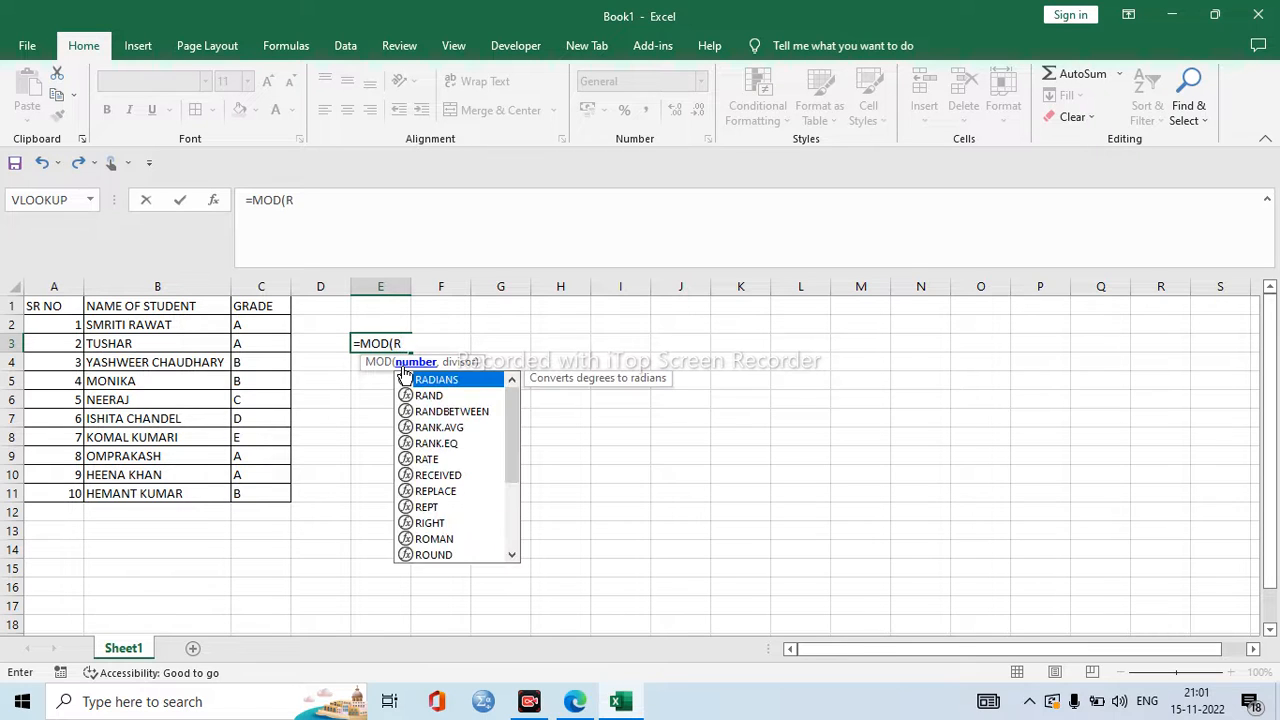
type("OW")
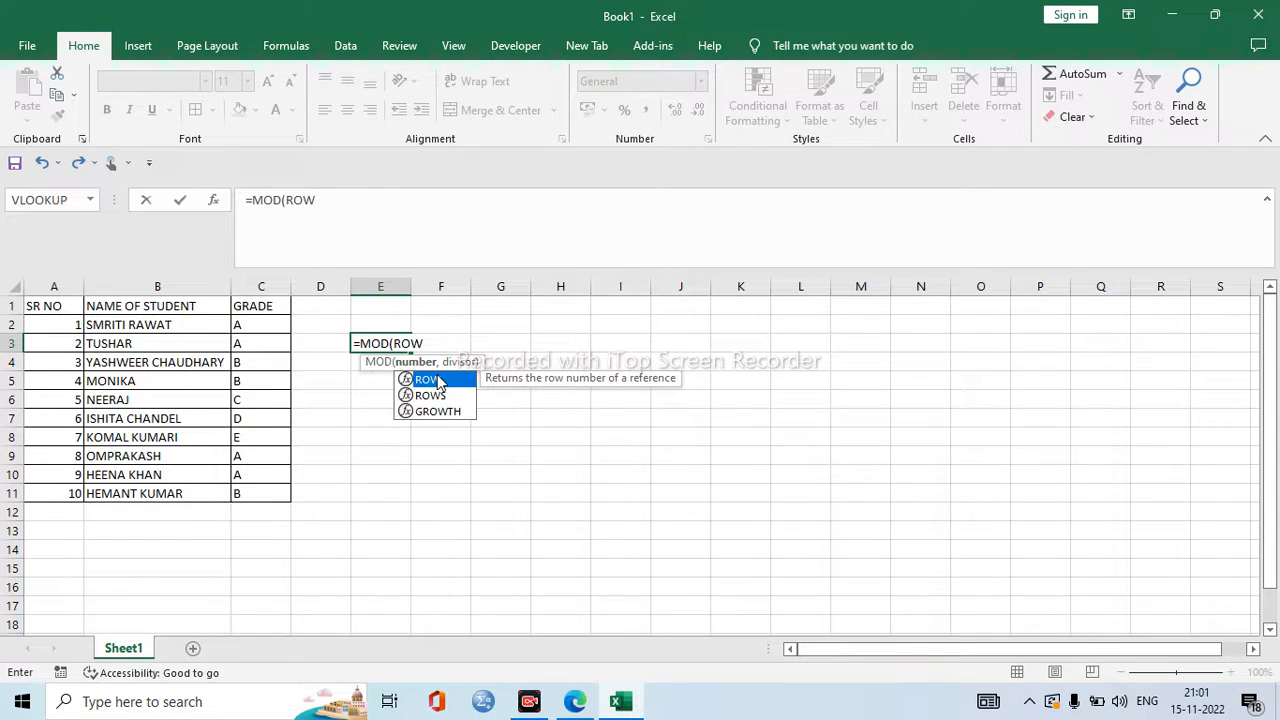
double_click(430, 380)
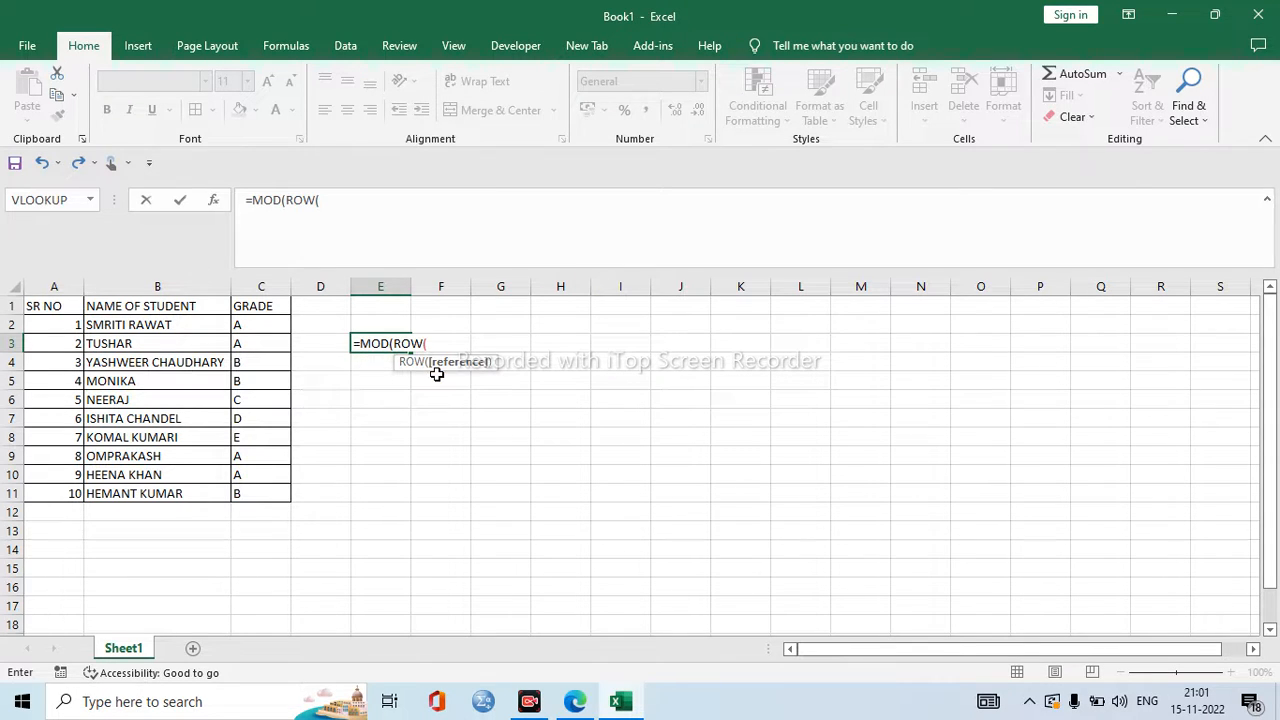
type(")")
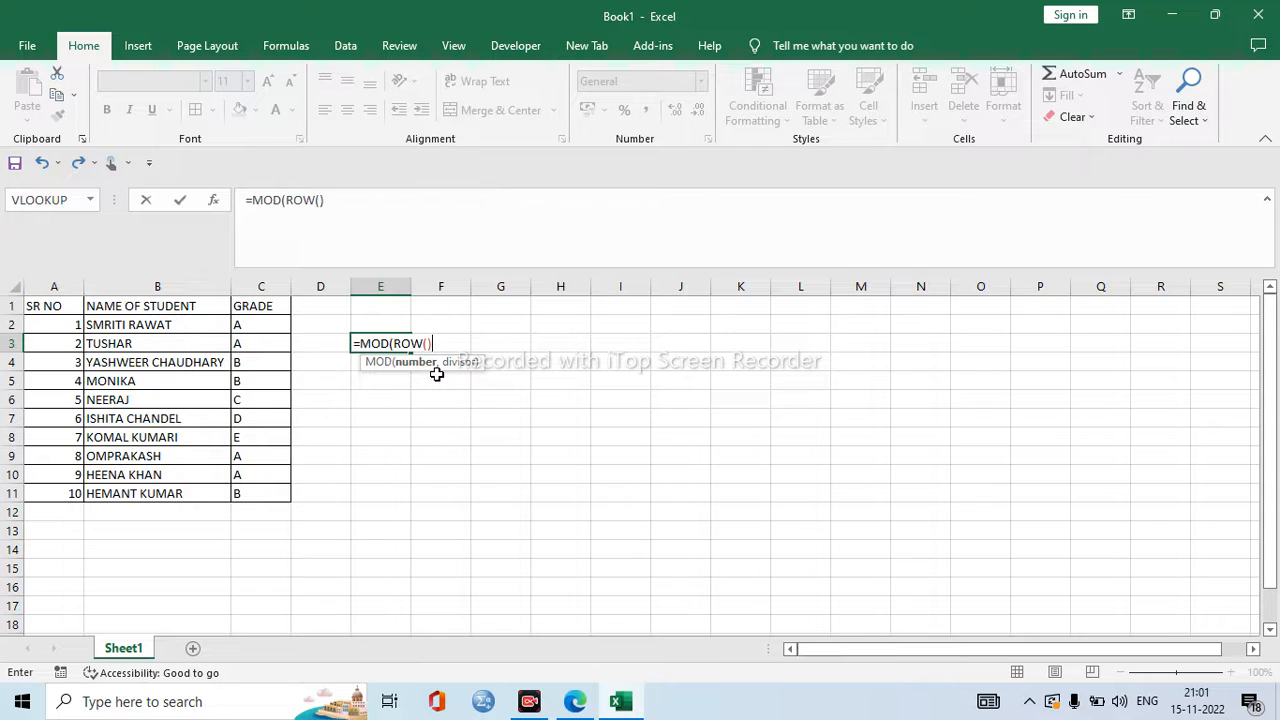
type(",2")
key("Return")
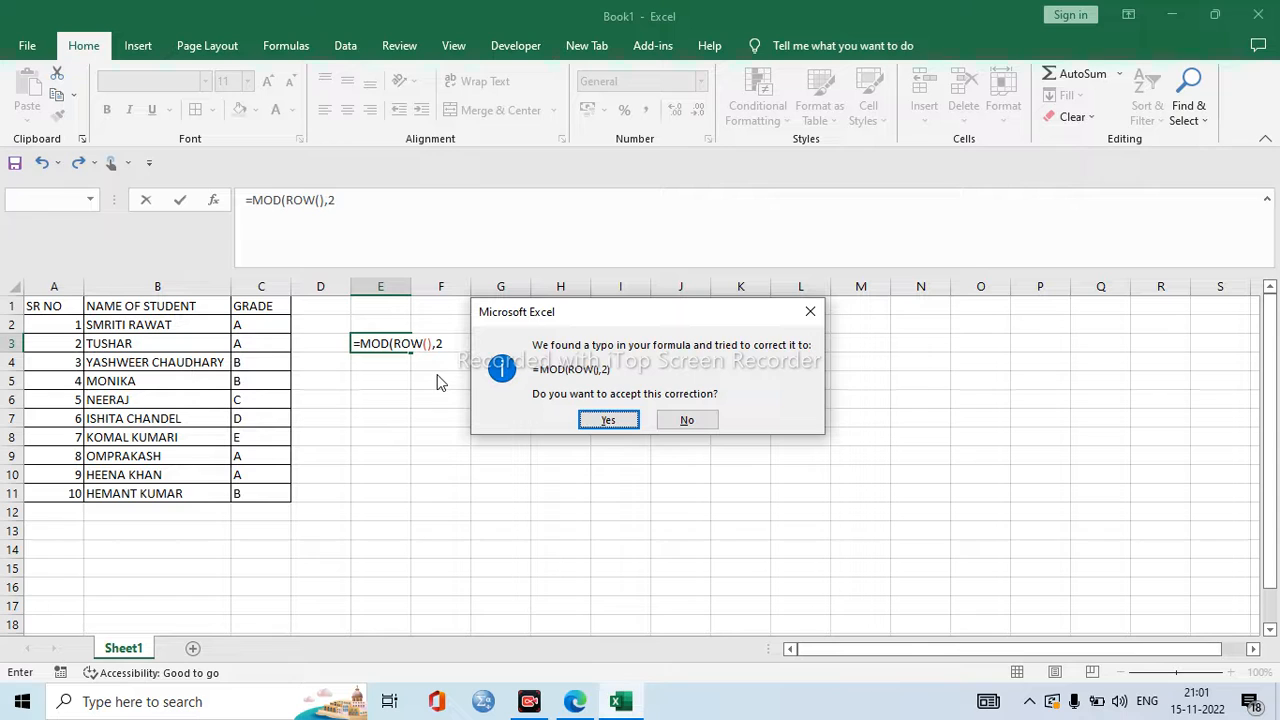
left_click(606, 419)
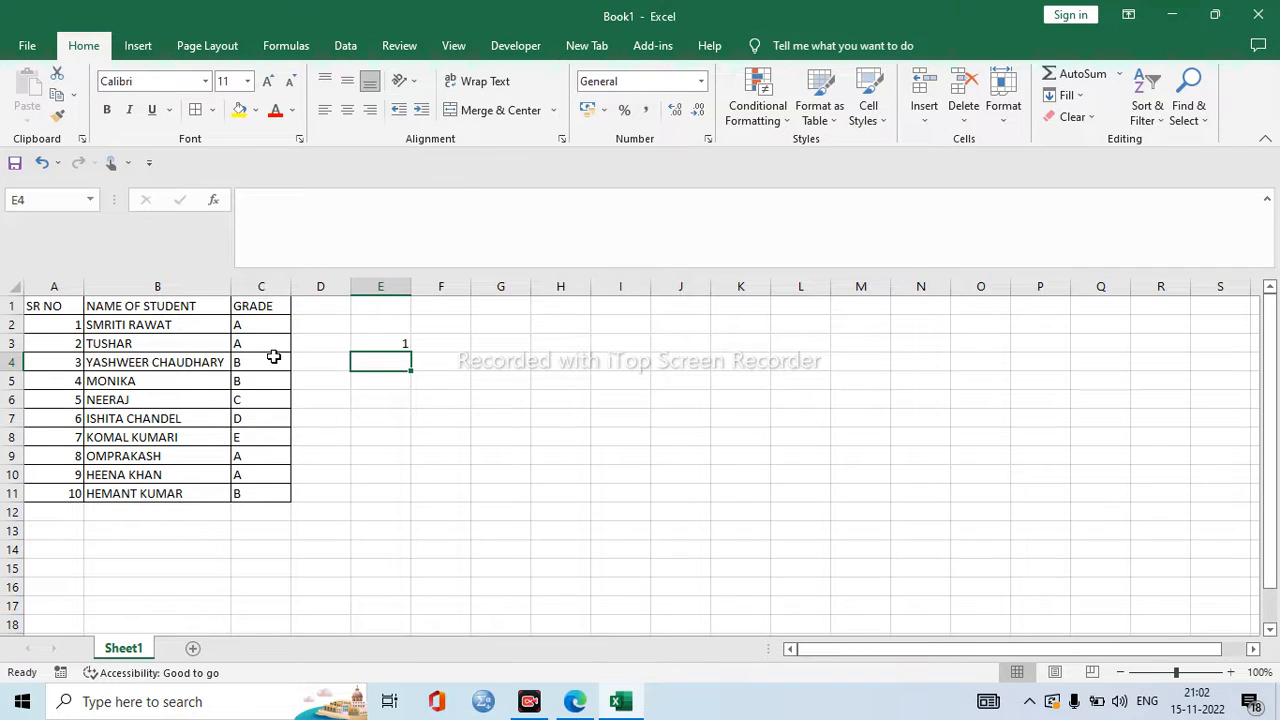
Fill the MOD formula from cell E3 down to E10, and clear the range E3:E10
left_click(400, 346)
left_click_drag(408, 348, 415, 409)
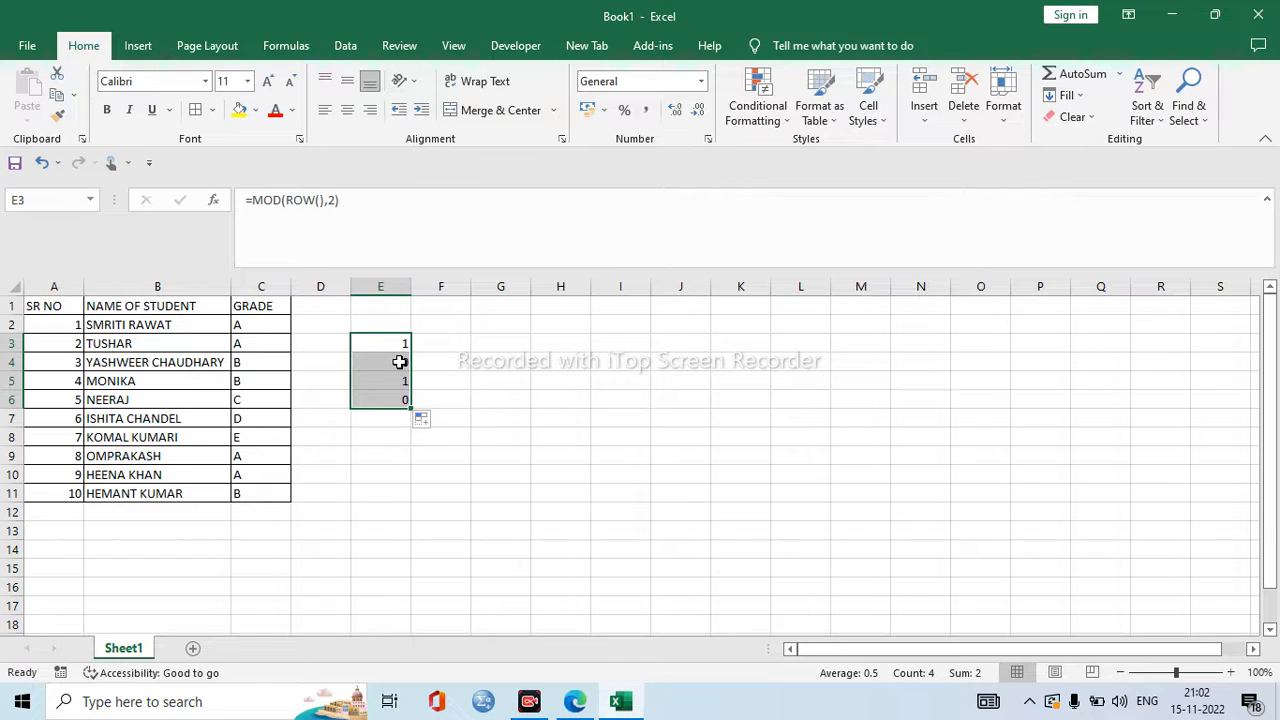
left_click_drag(412, 408, 405, 481)
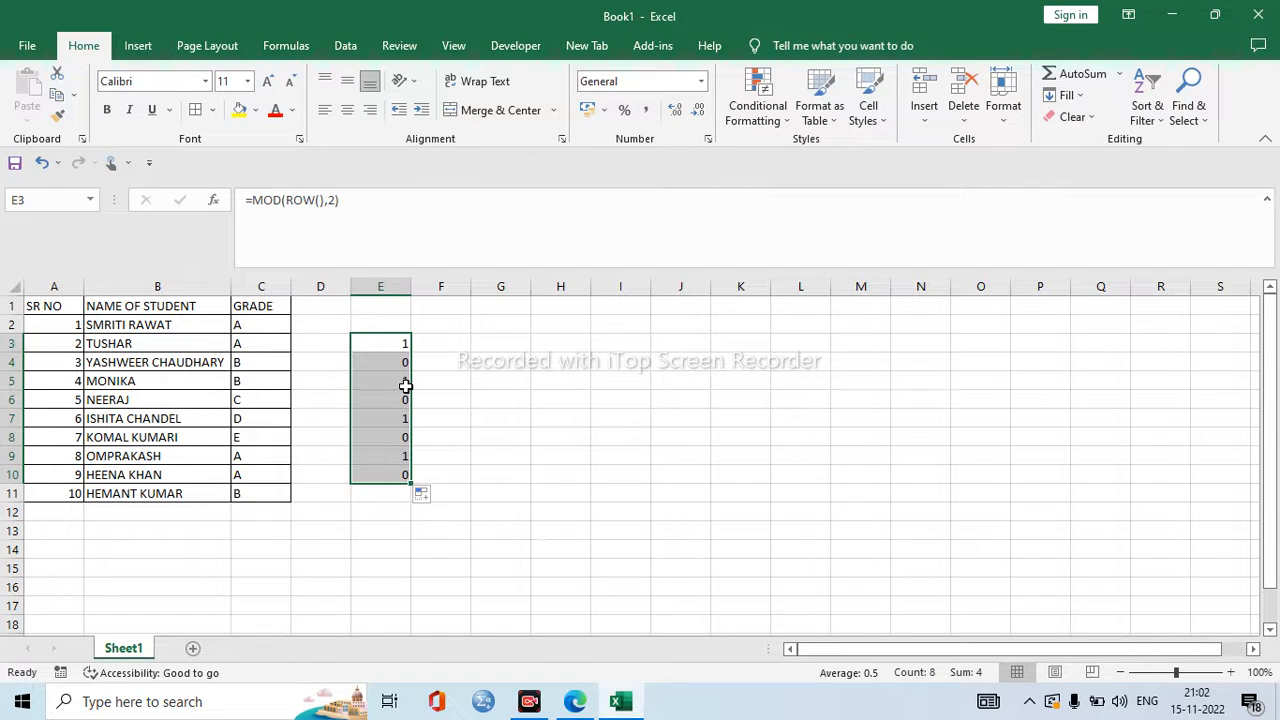
key("Delete")
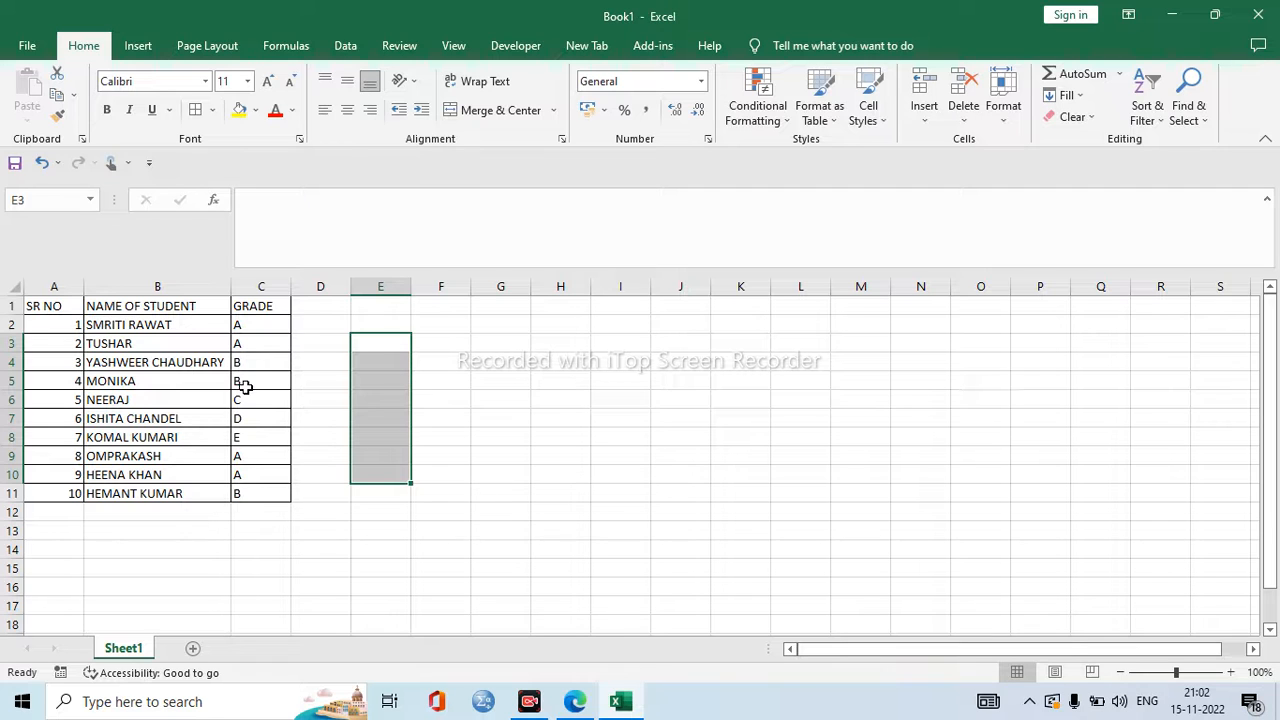
Create a new conditional formatting rule for A2:C11 of the type that uses a formula to determine which cells to format
left_click_drag(54, 324, 256, 488)
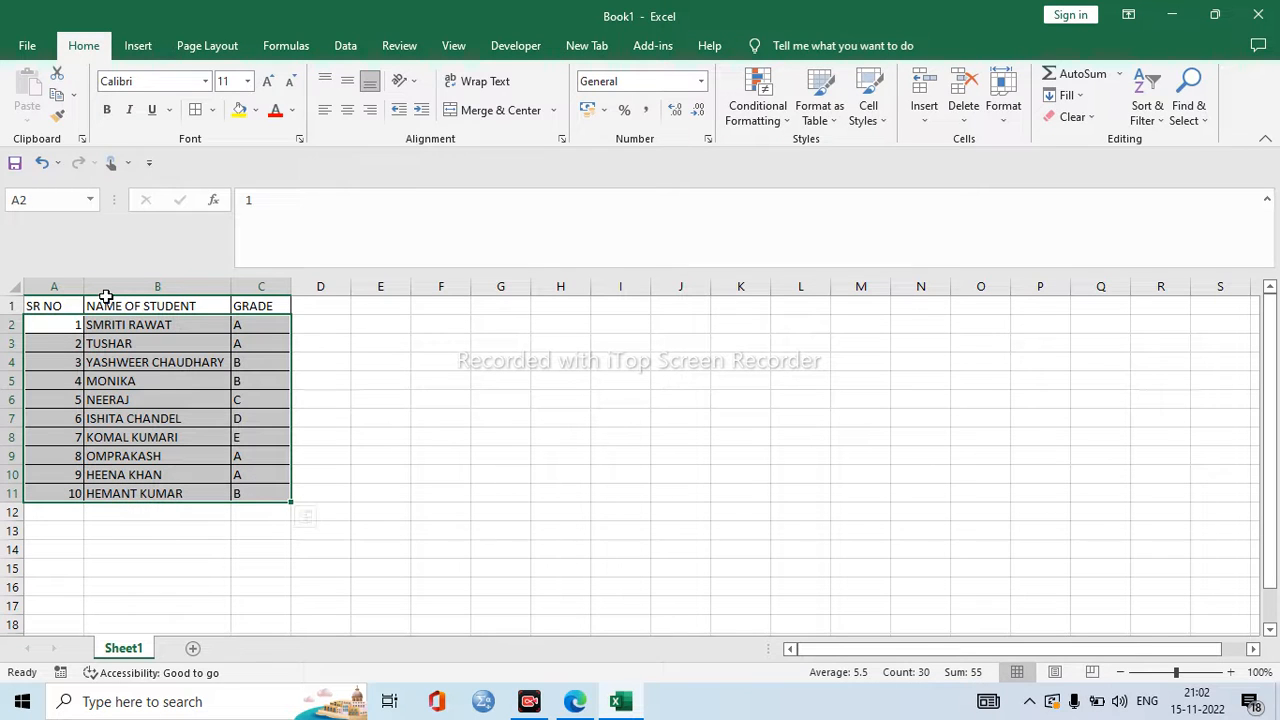
left_click(750, 107)
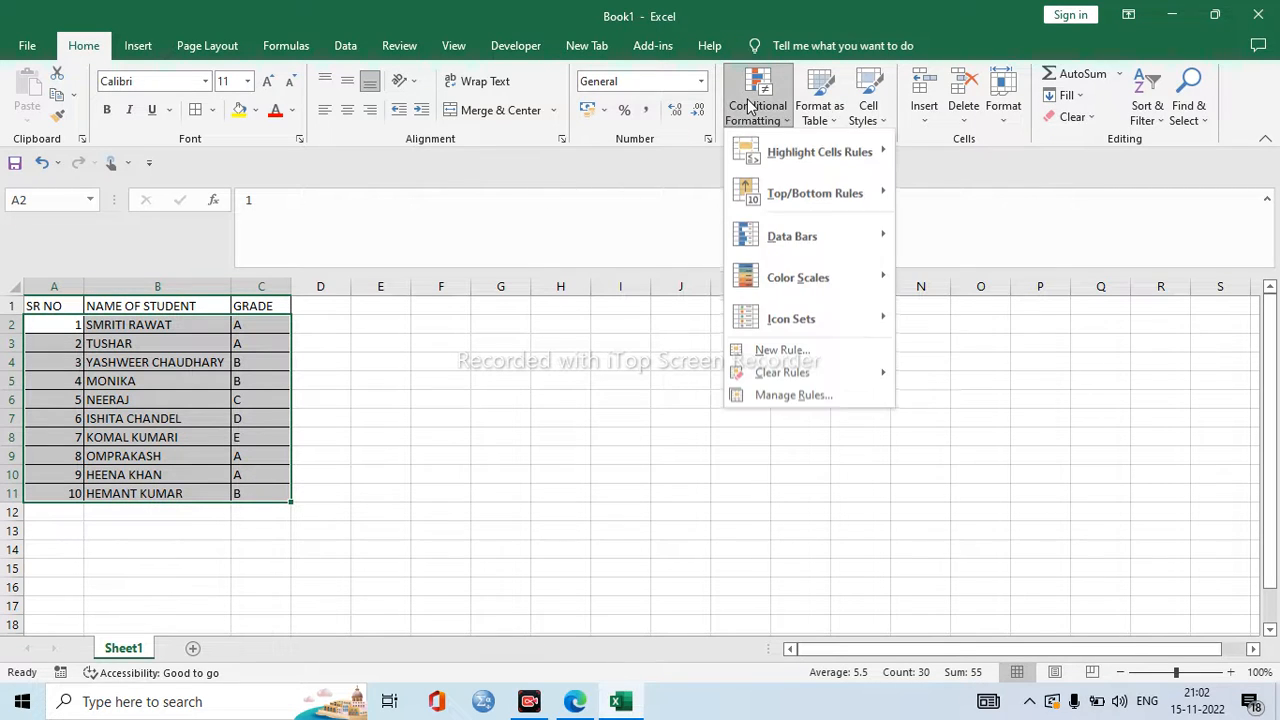
left_click(804, 350)
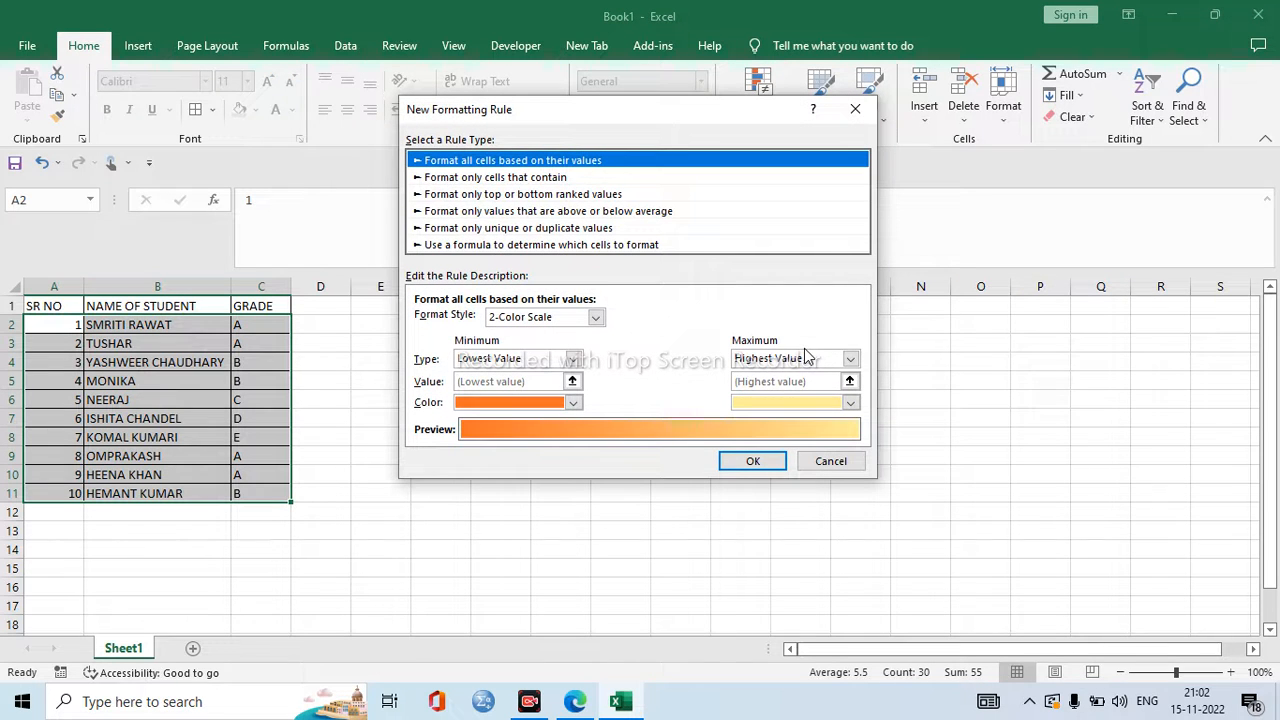
left_click(640, 250)
left_click_drag(597, 110, 892, 177)
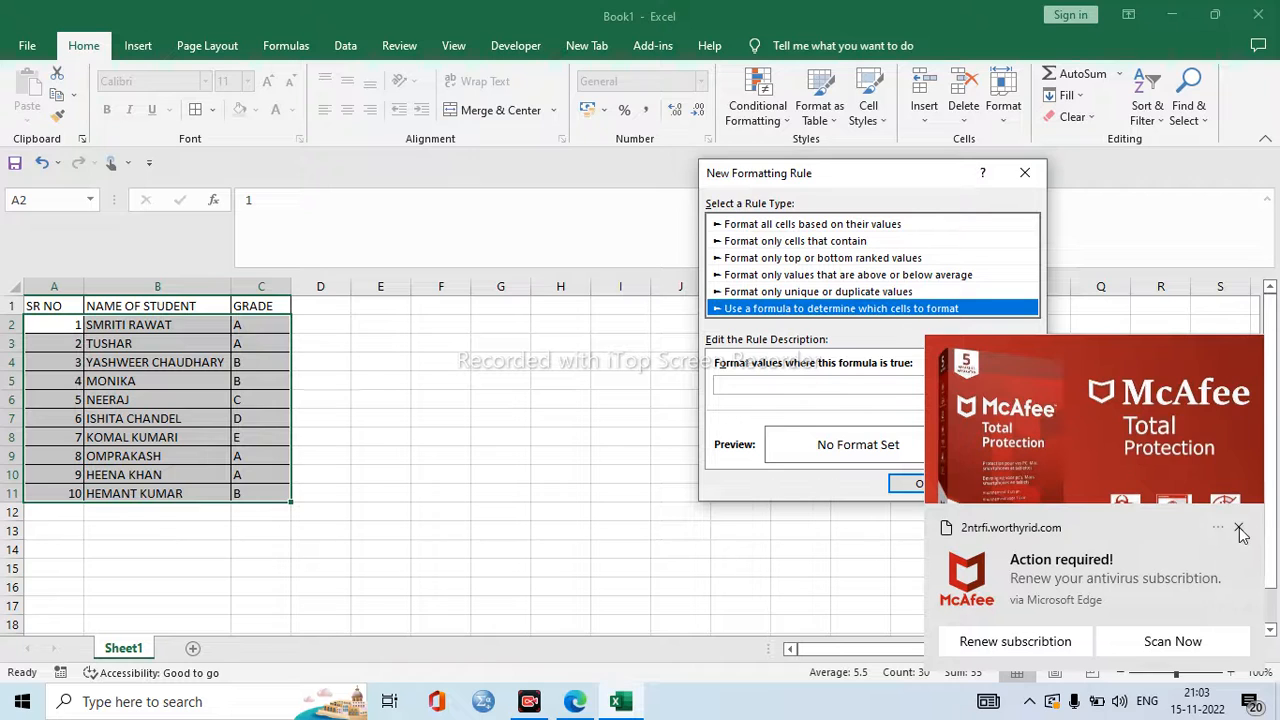
left_click(1238, 529)
left_click(1238, 532)
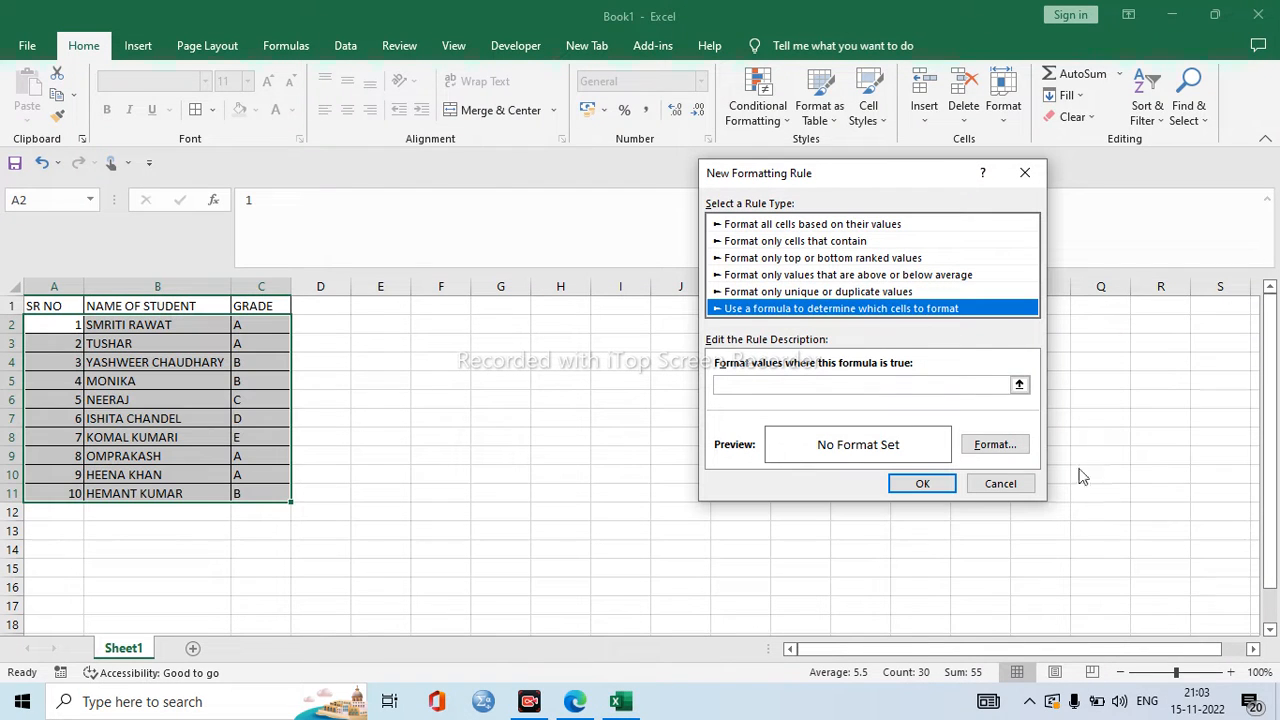
Set the new formatting rule's formula to =MOD(ROW(),2)=0
left_click(795, 383)
type("=")
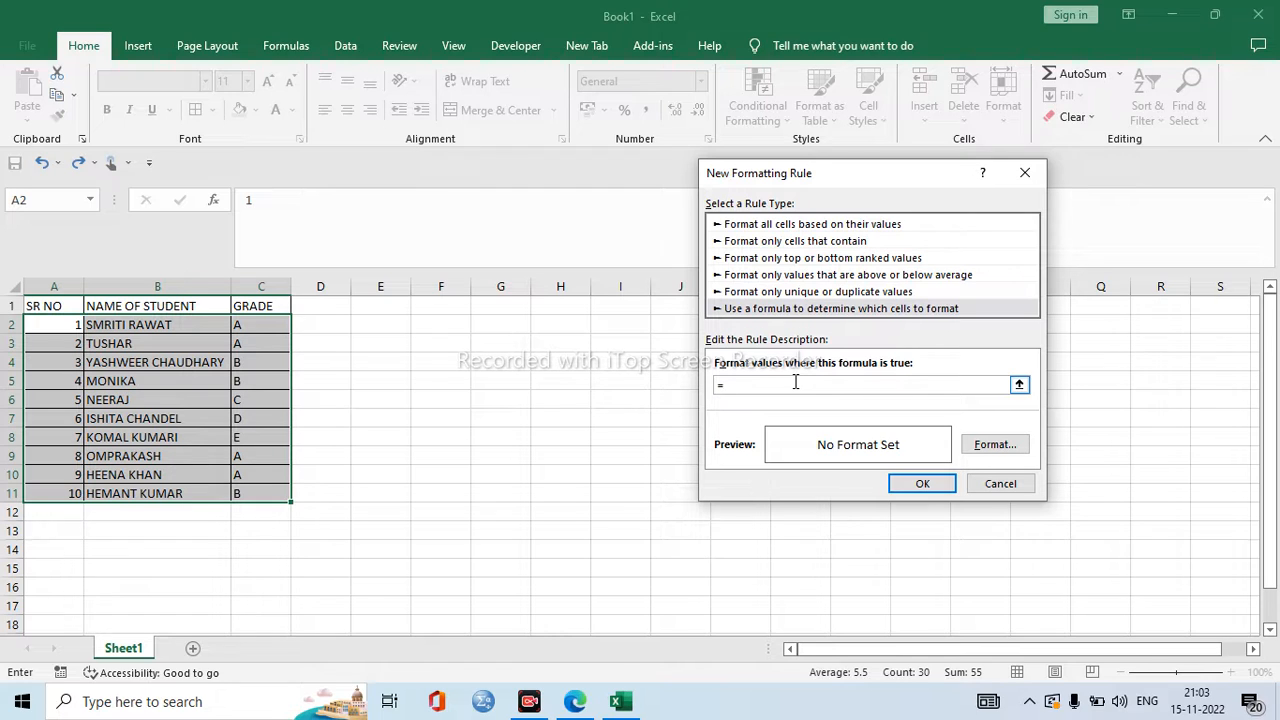
type("MOD")
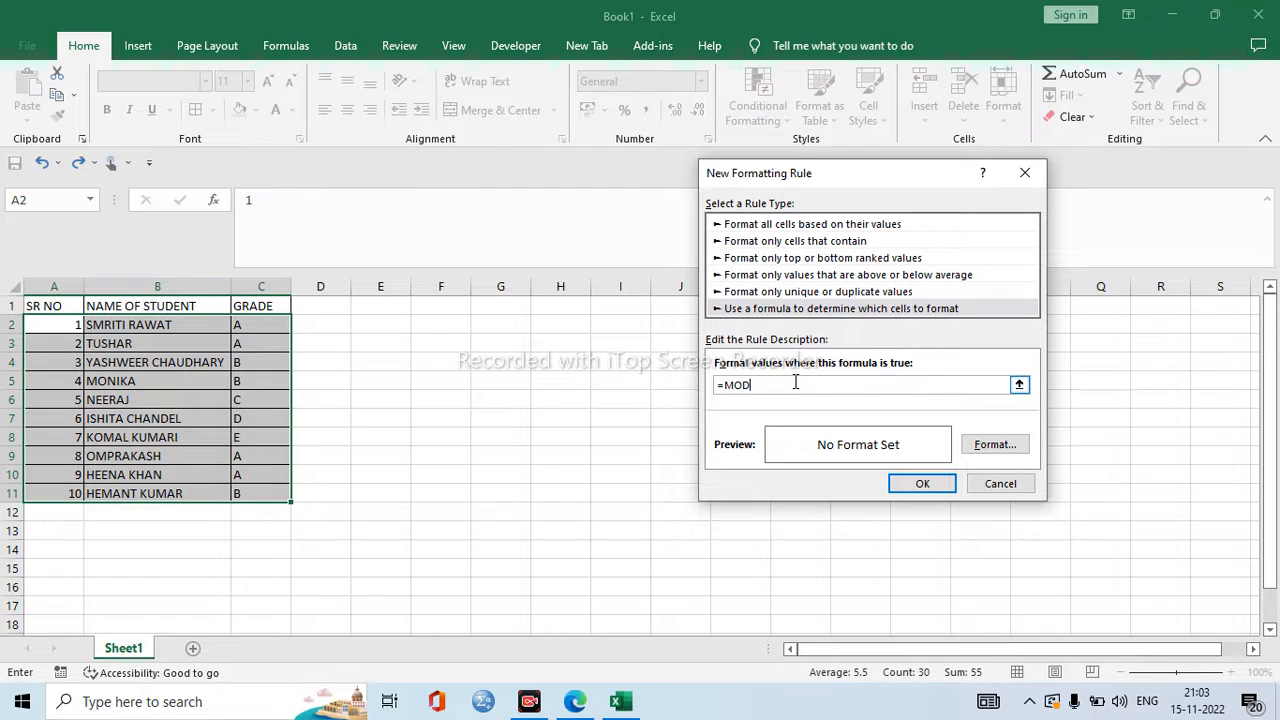
type("(ROW(),2")
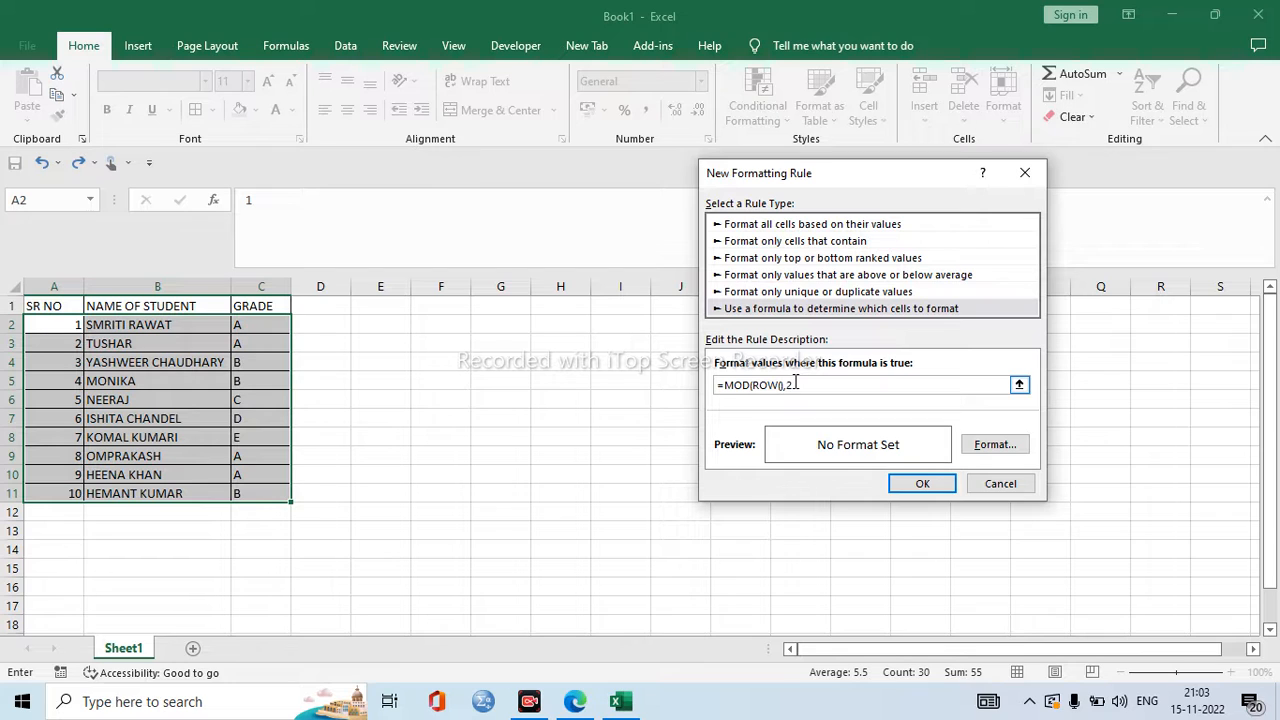
type(")=0")
Give the formatting rule a yellow background fill and apply it to the student table
left_click(988, 446)
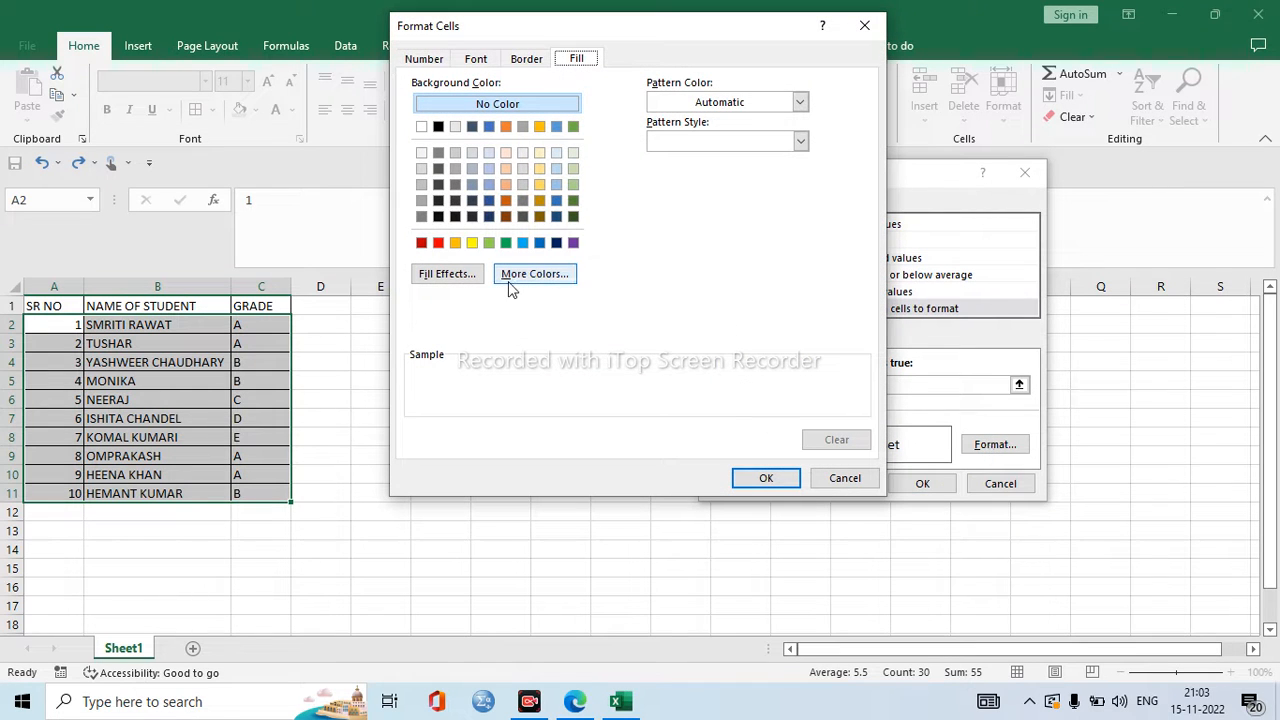
left_click(473, 244)
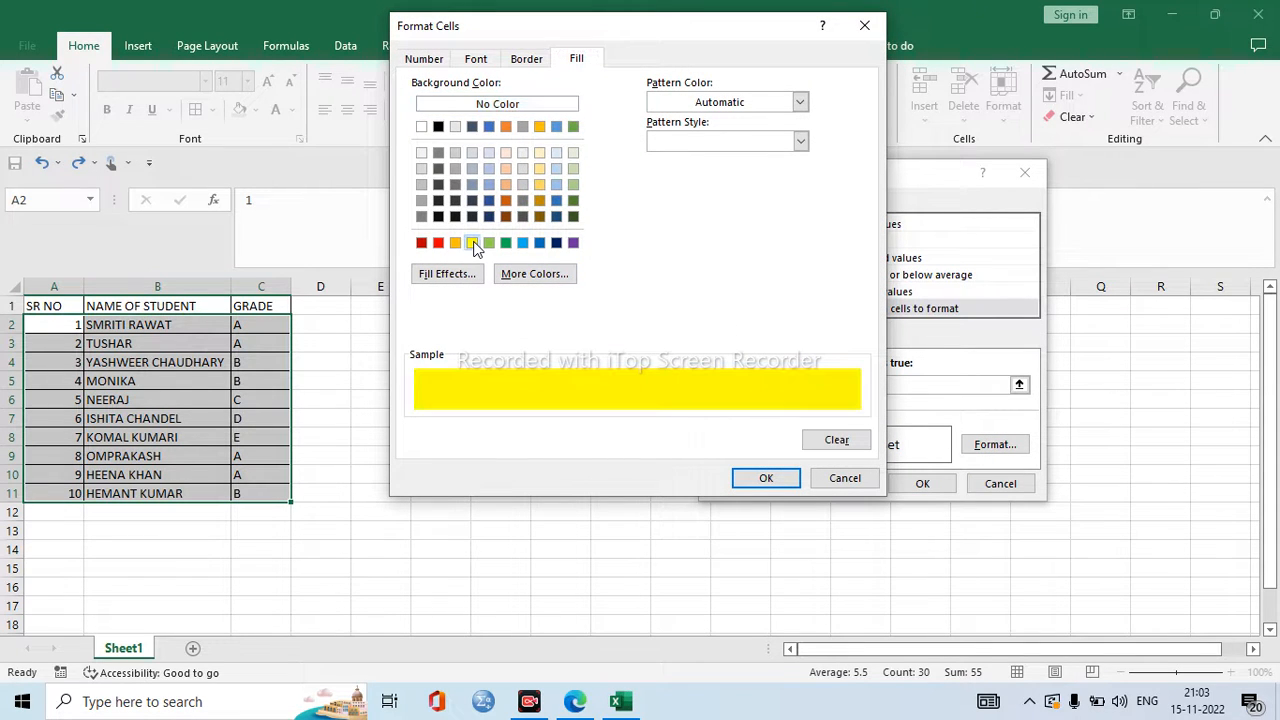
left_click(766, 480)
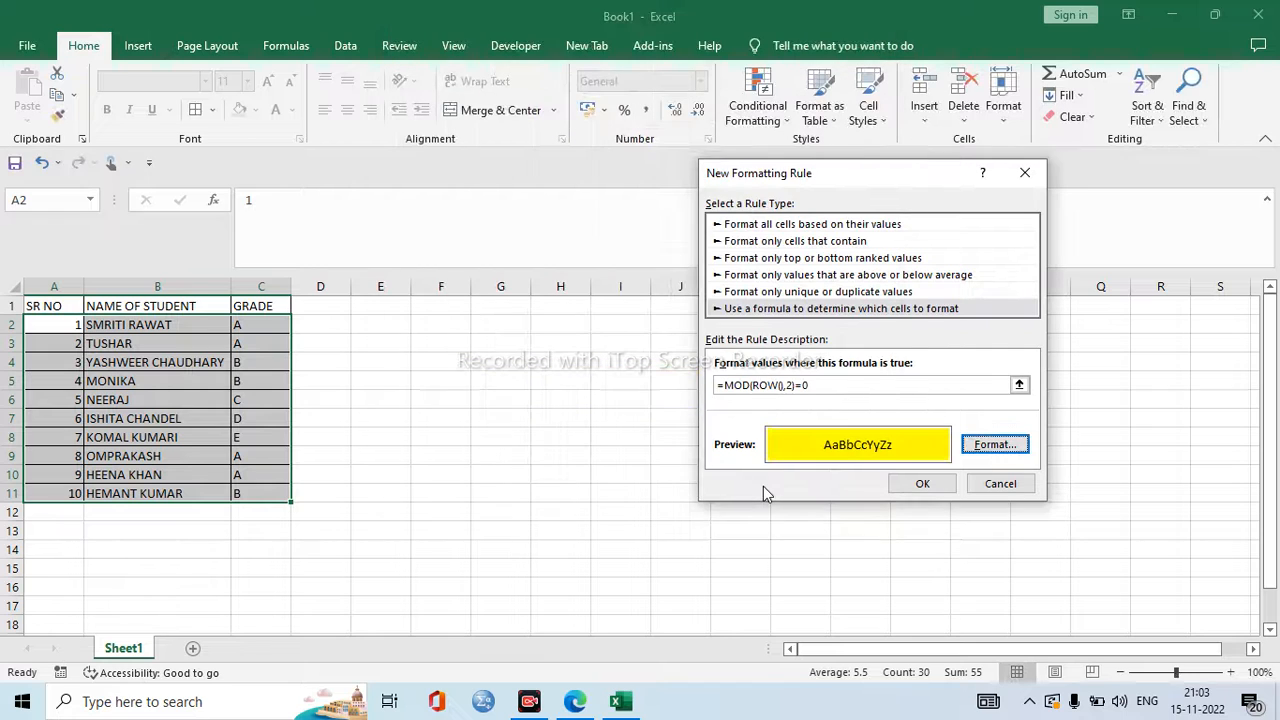
left_click(910, 488)
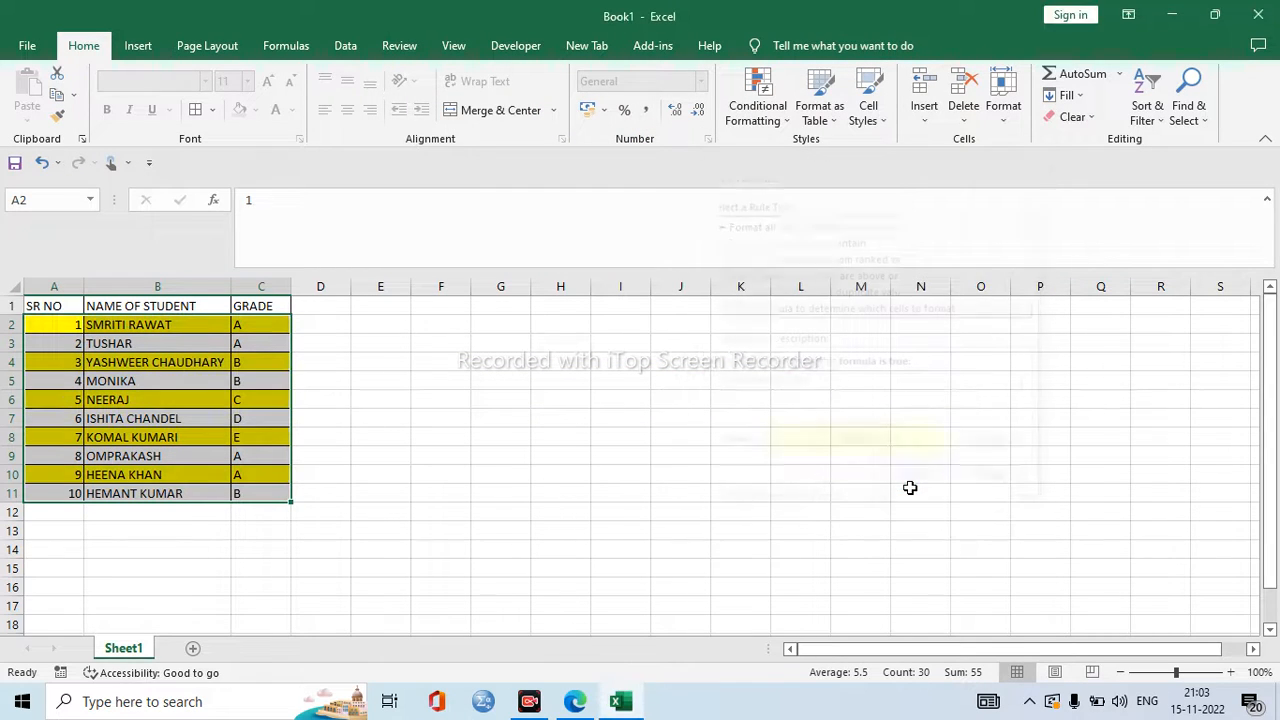
left_click(529, 431)
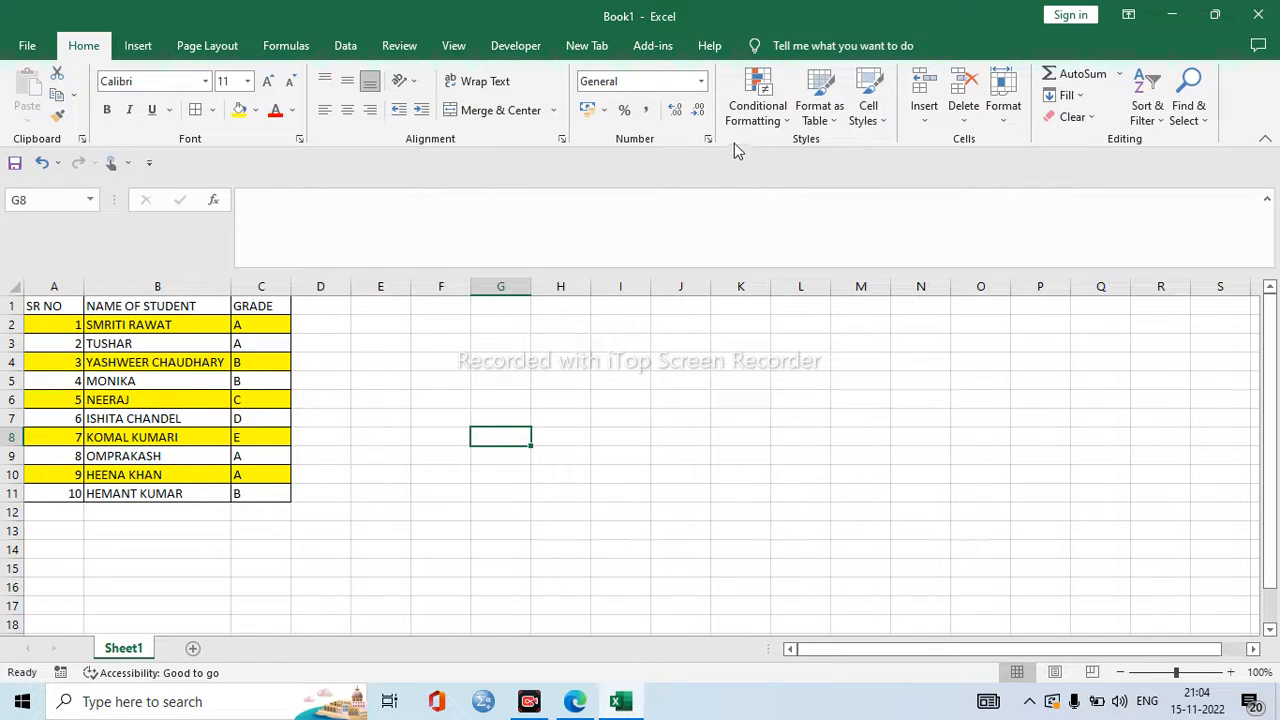
Open the conditional formatting rules manager and show the rules for This Worksheet
left_click(757, 118)
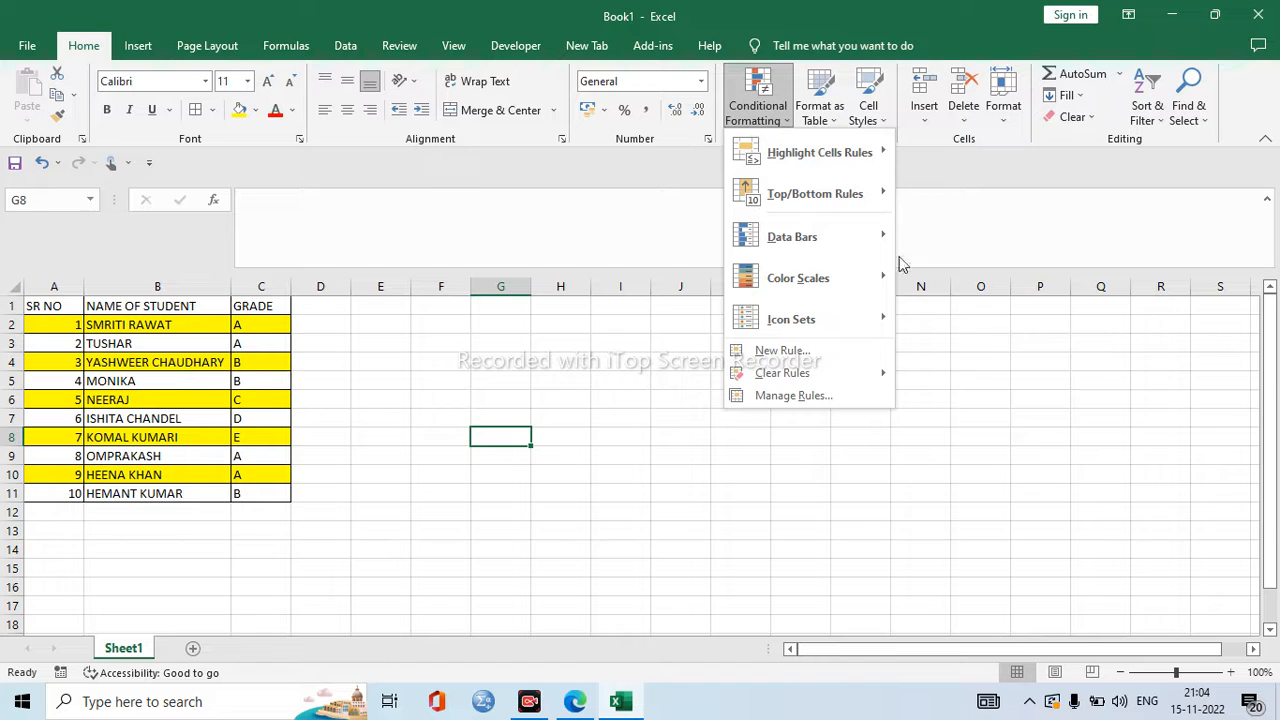
left_click(793, 396)
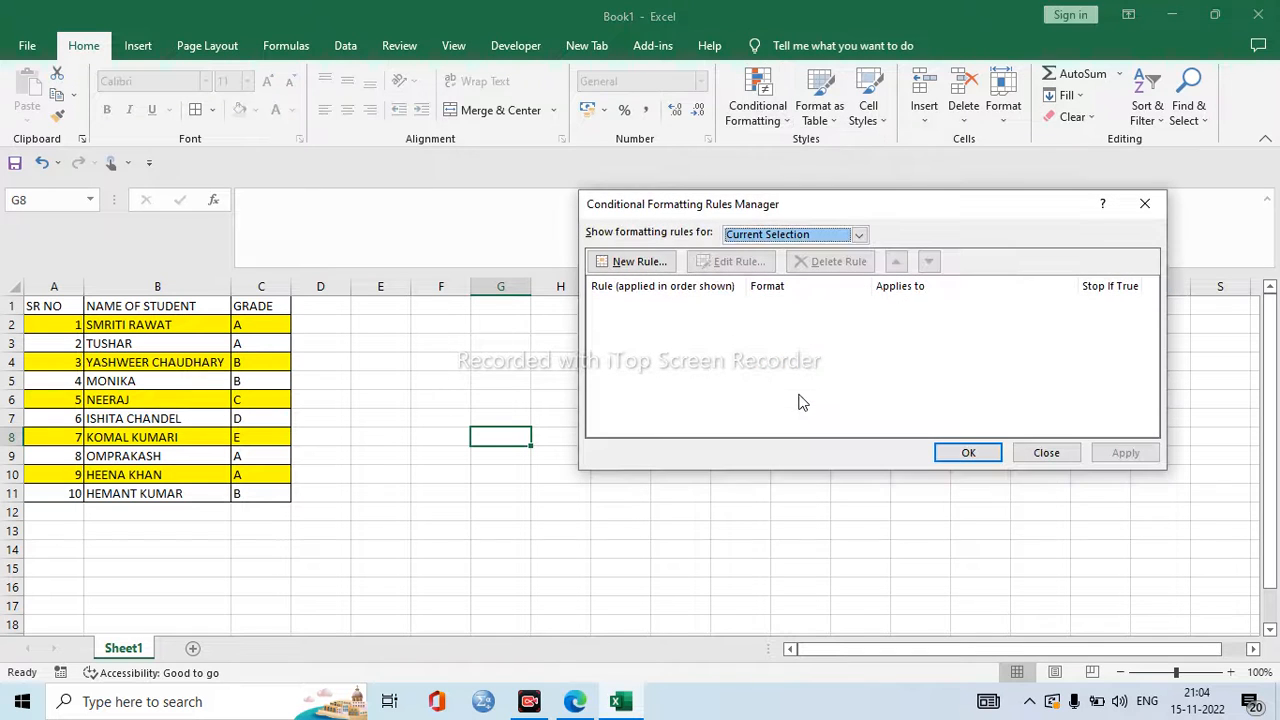
left_click(859, 235)
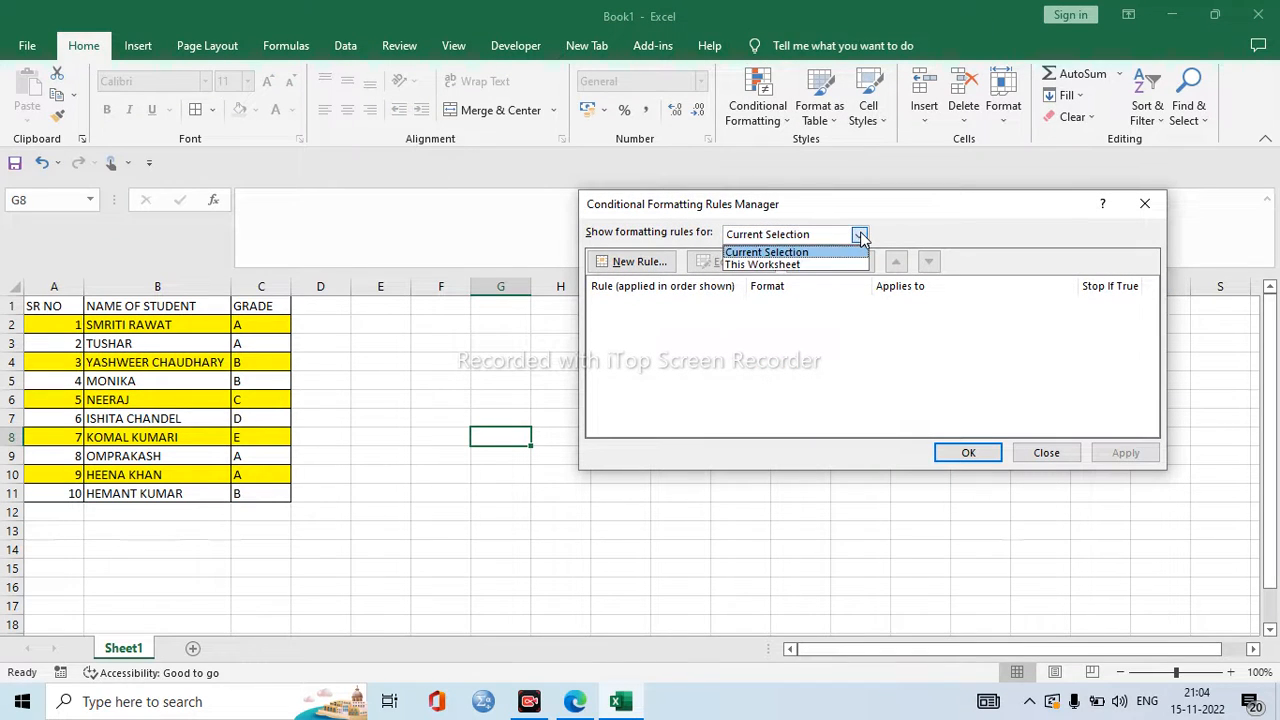
left_click(803, 265)
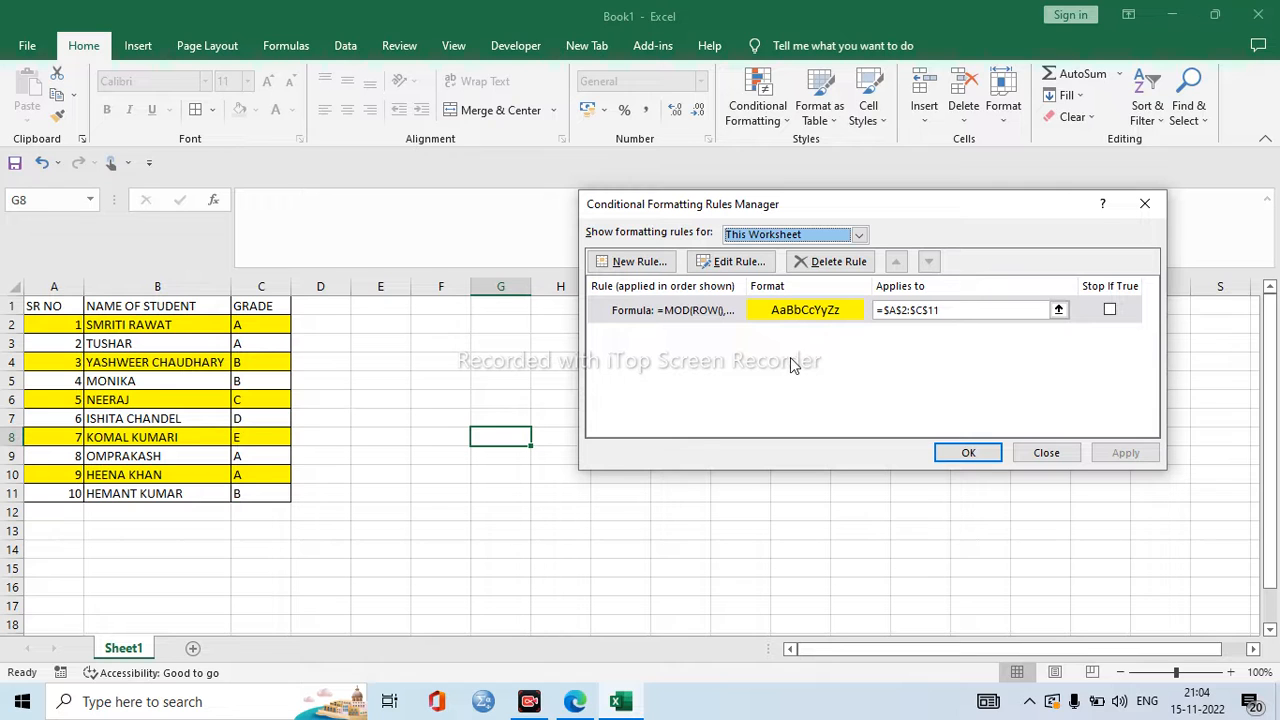
Edit the yellow fill rule's formula to =MOD(ROW(),2)=1, apply the change and close the rules manager
left_click(745, 262)
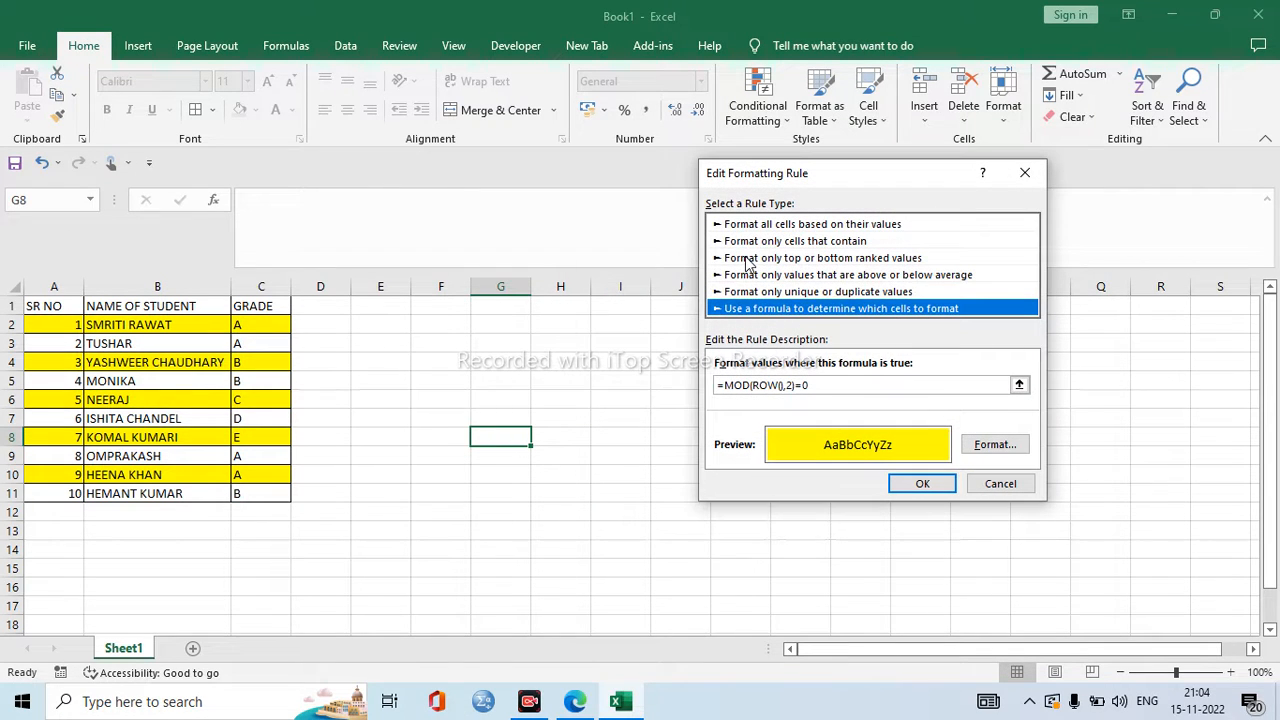
left_click(827, 384)
key("BackSpace")
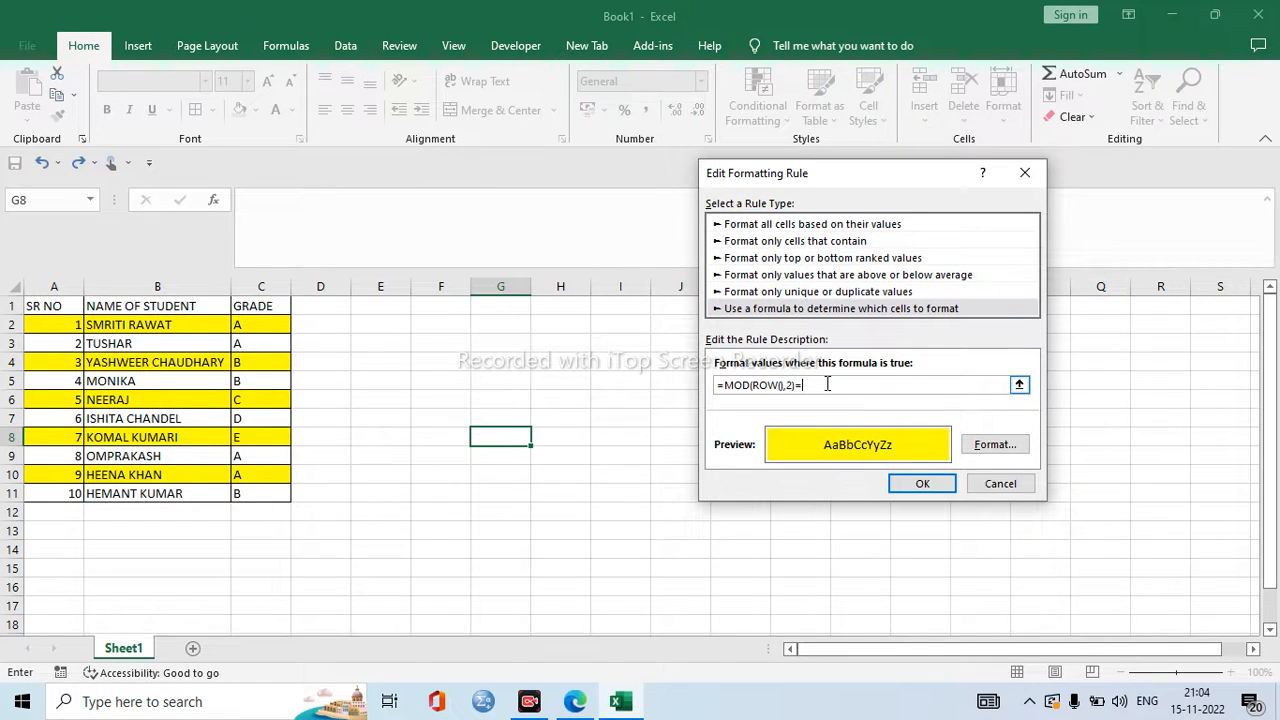
type("1")
key("Return")
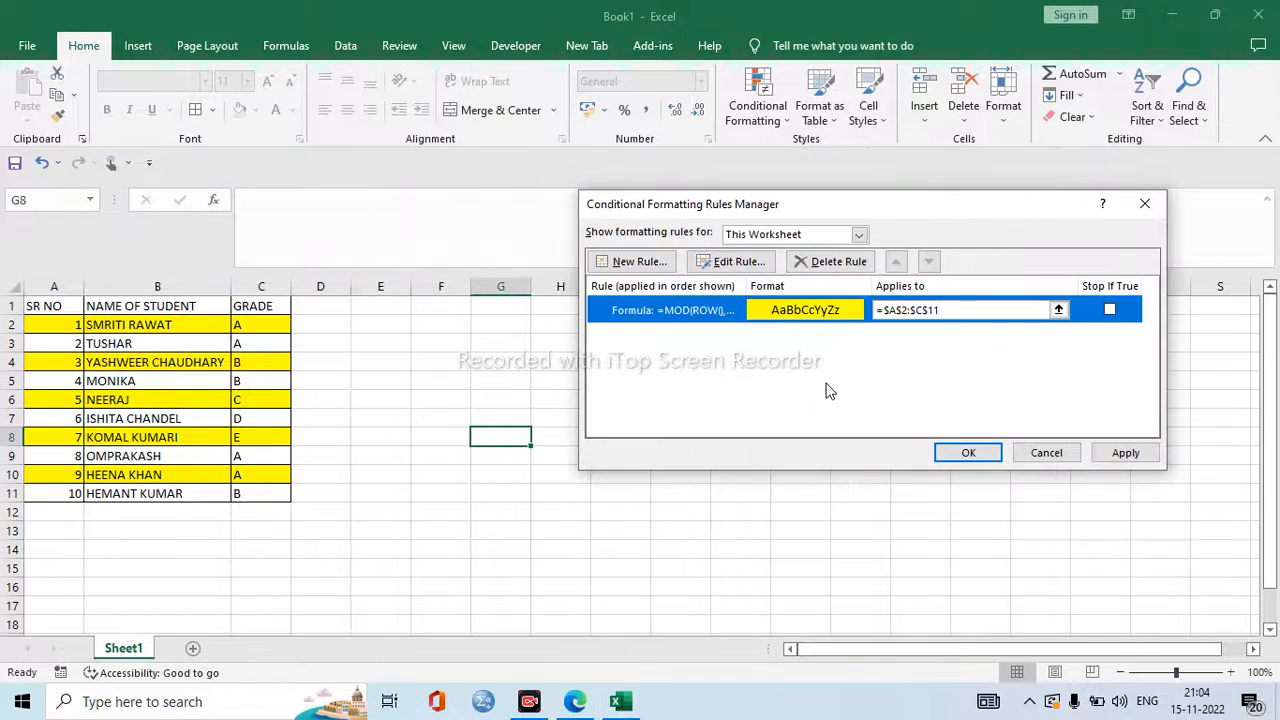
left_click(1108, 455)
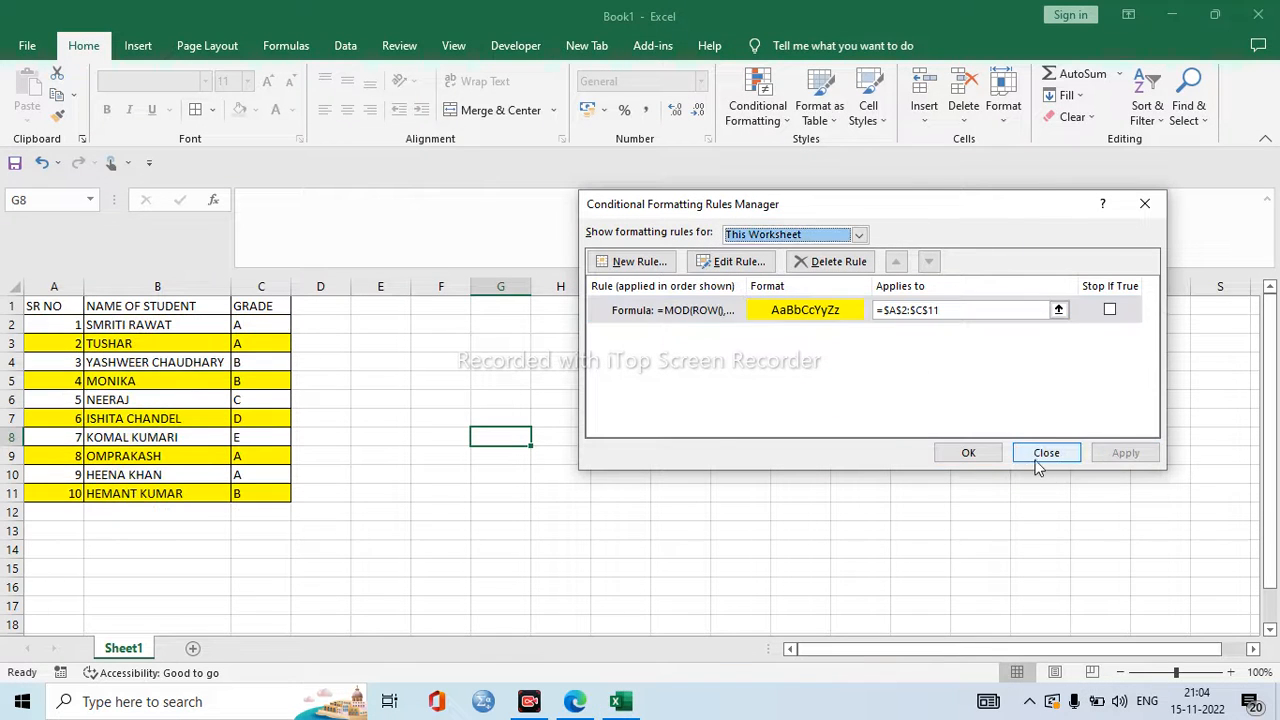
left_click(970, 453)
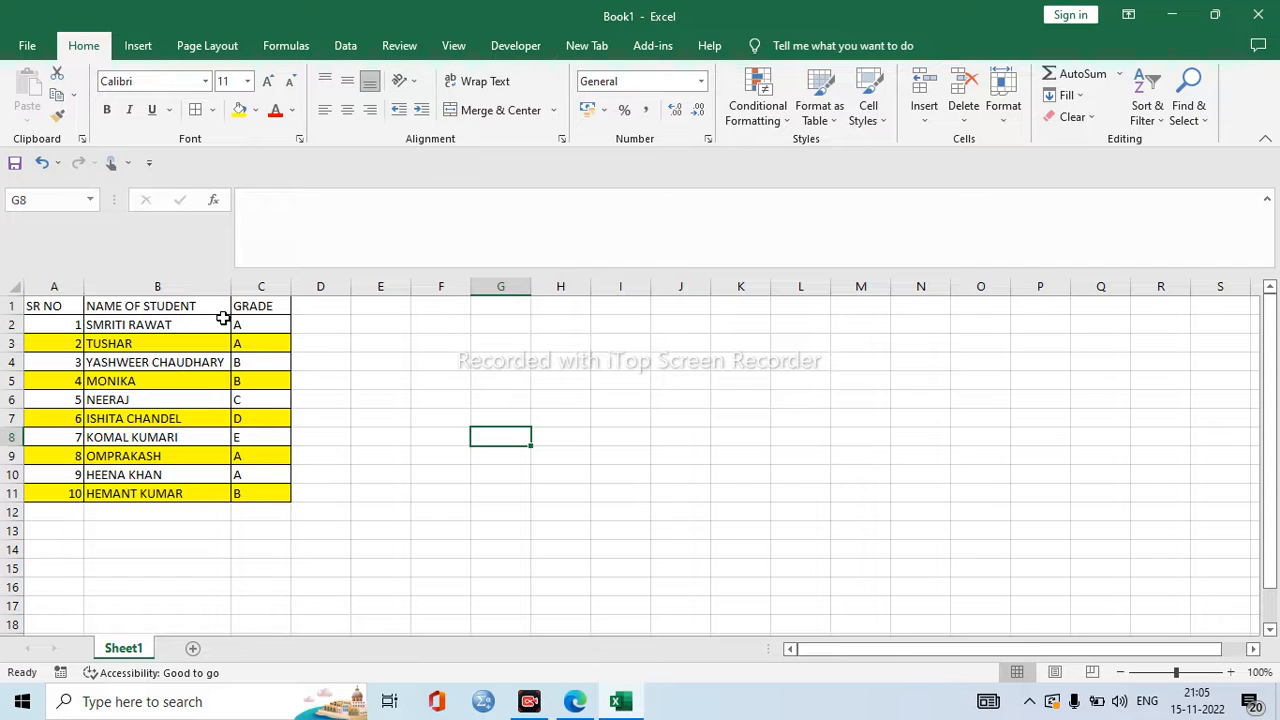
Open the conditional formatting rules manager and list the rules for This Worksheet
left_click(748, 118)
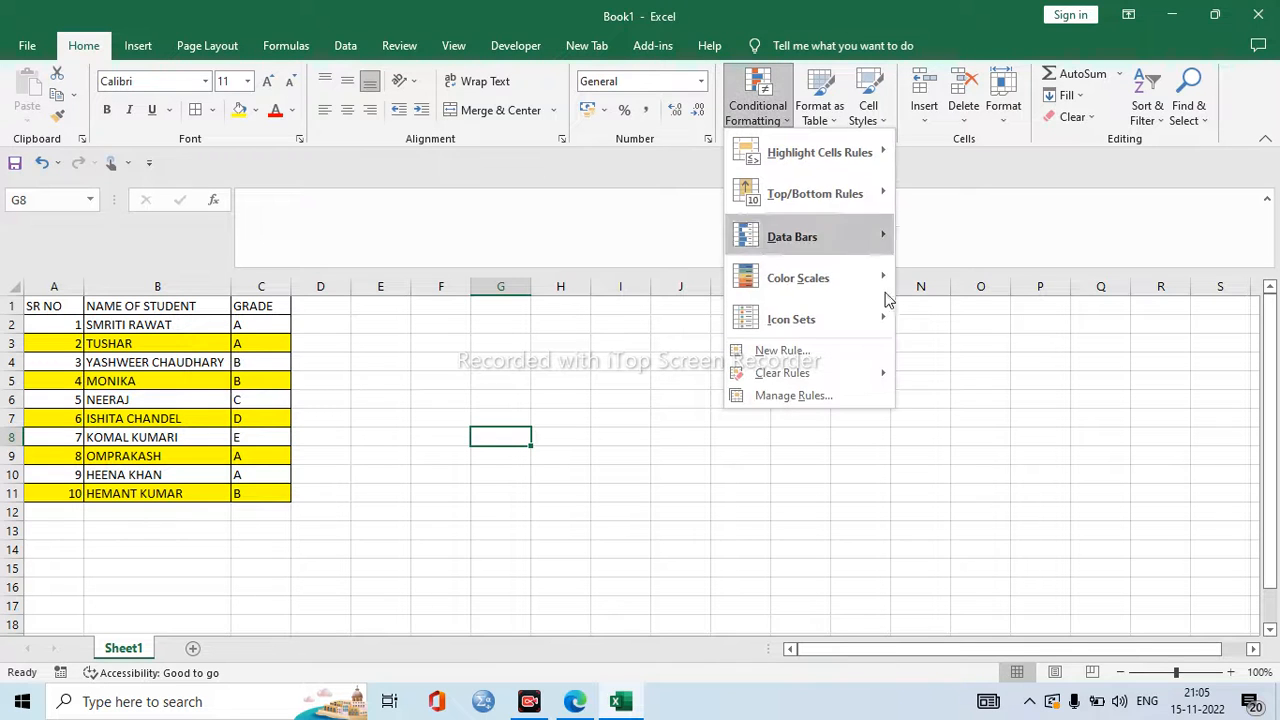
left_click(815, 397)
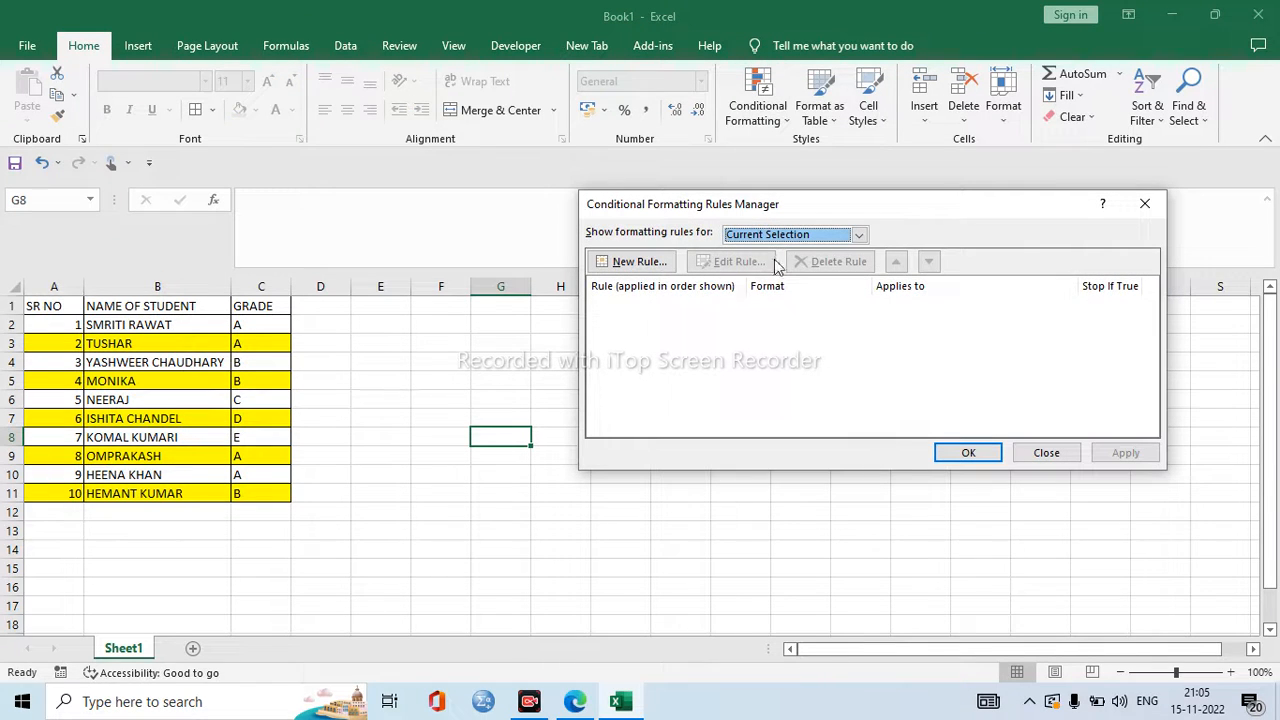
left_click(858, 234)
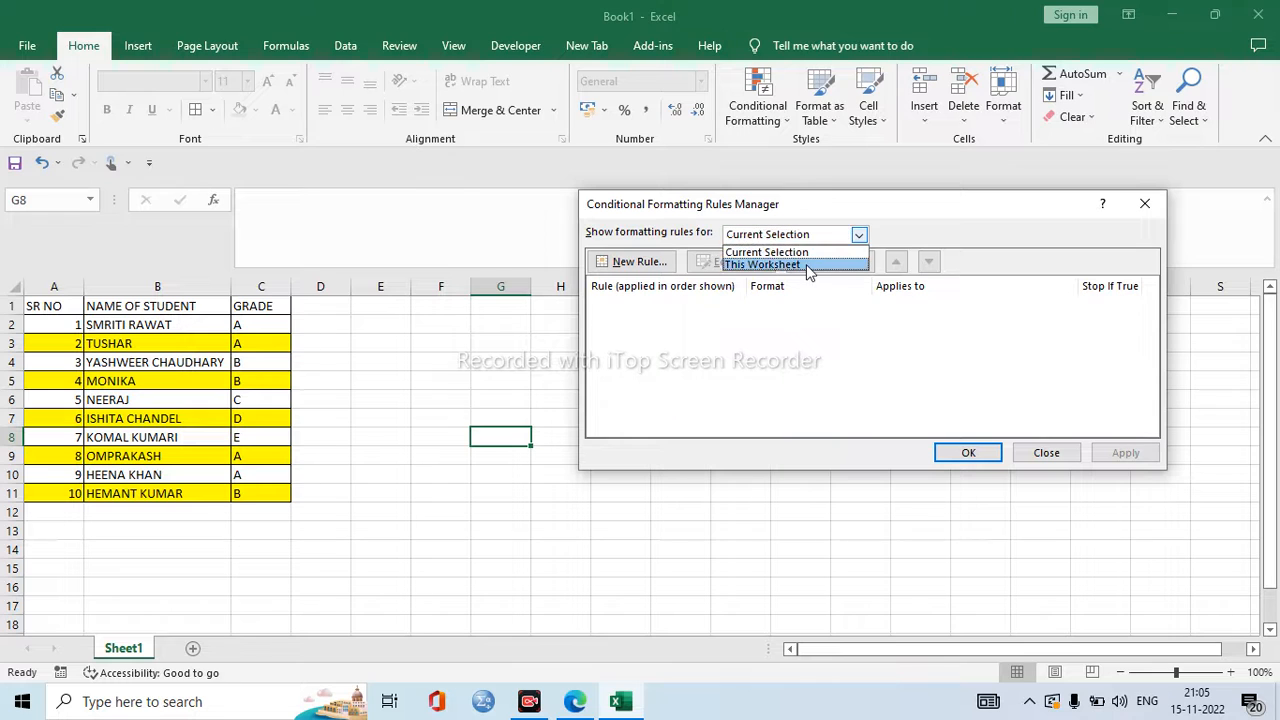
left_click(800, 262)
Change the yellow fill rule's formula to =MOD(ROW(),3)=0, apply it to the student table and close the rules manager
left_click(750, 265)
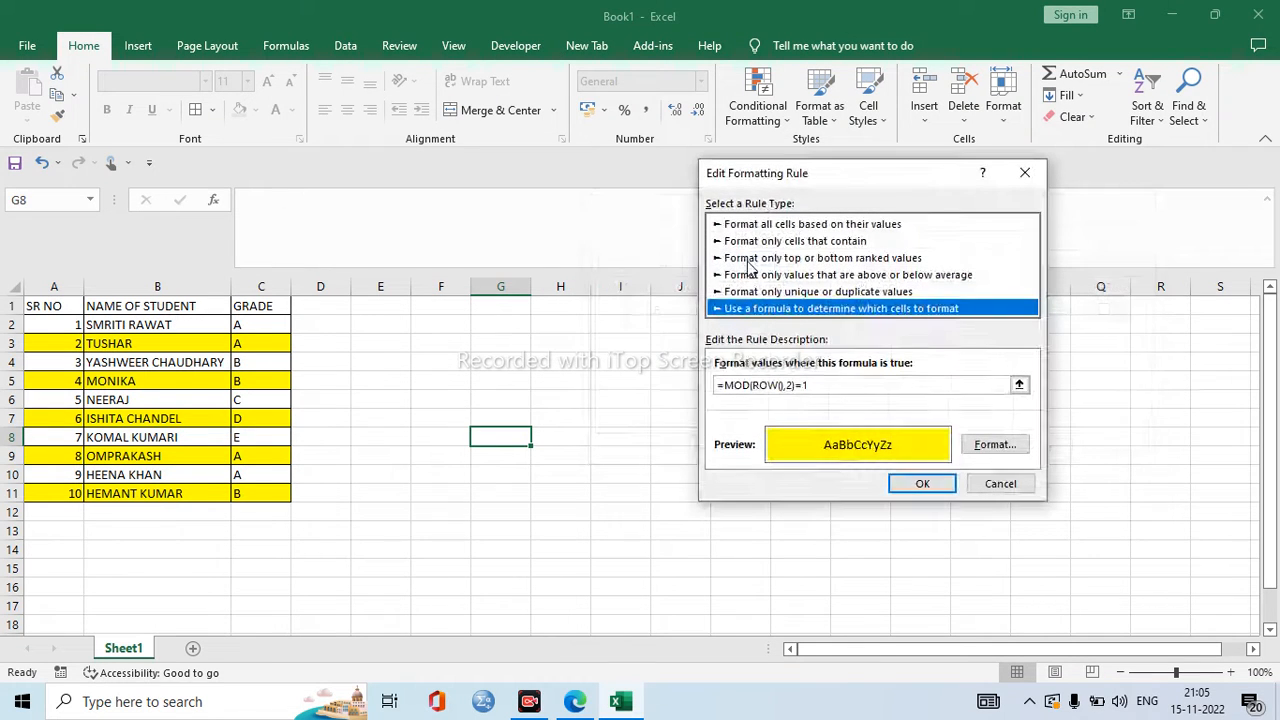
left_click(790, 386)
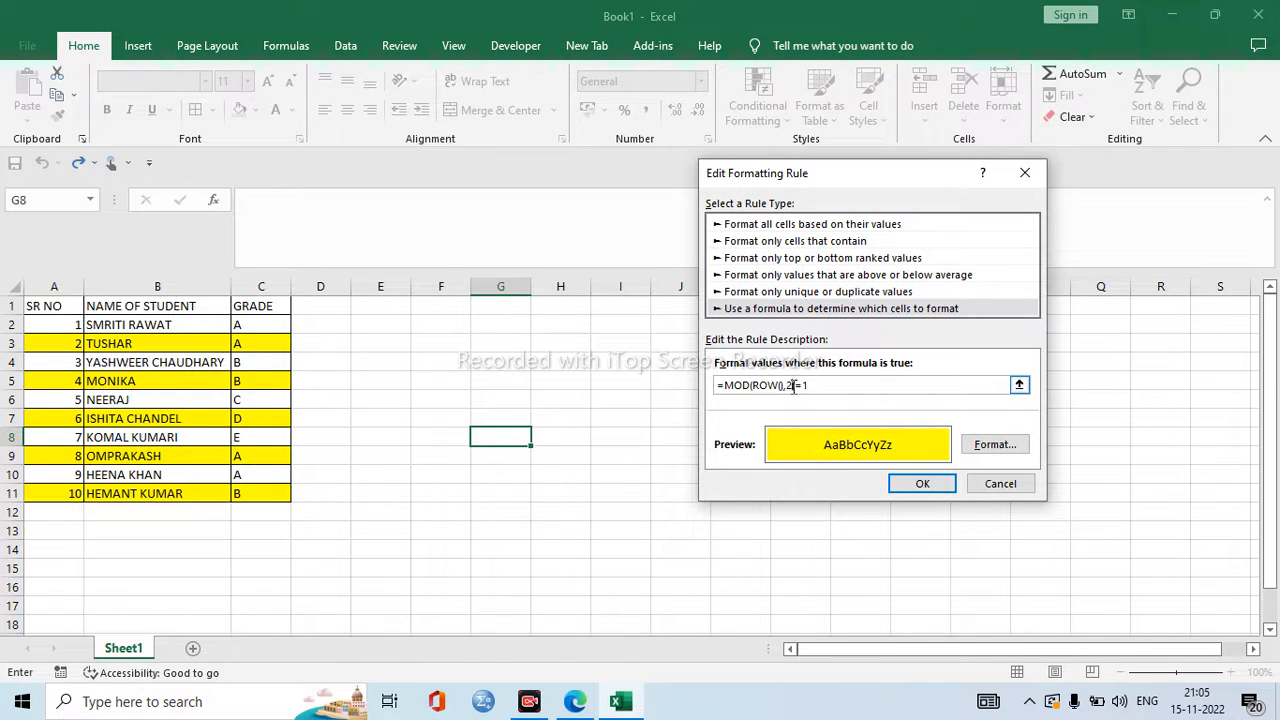
key("BackSpace")
type("3)=0")
left_click(913, 487)
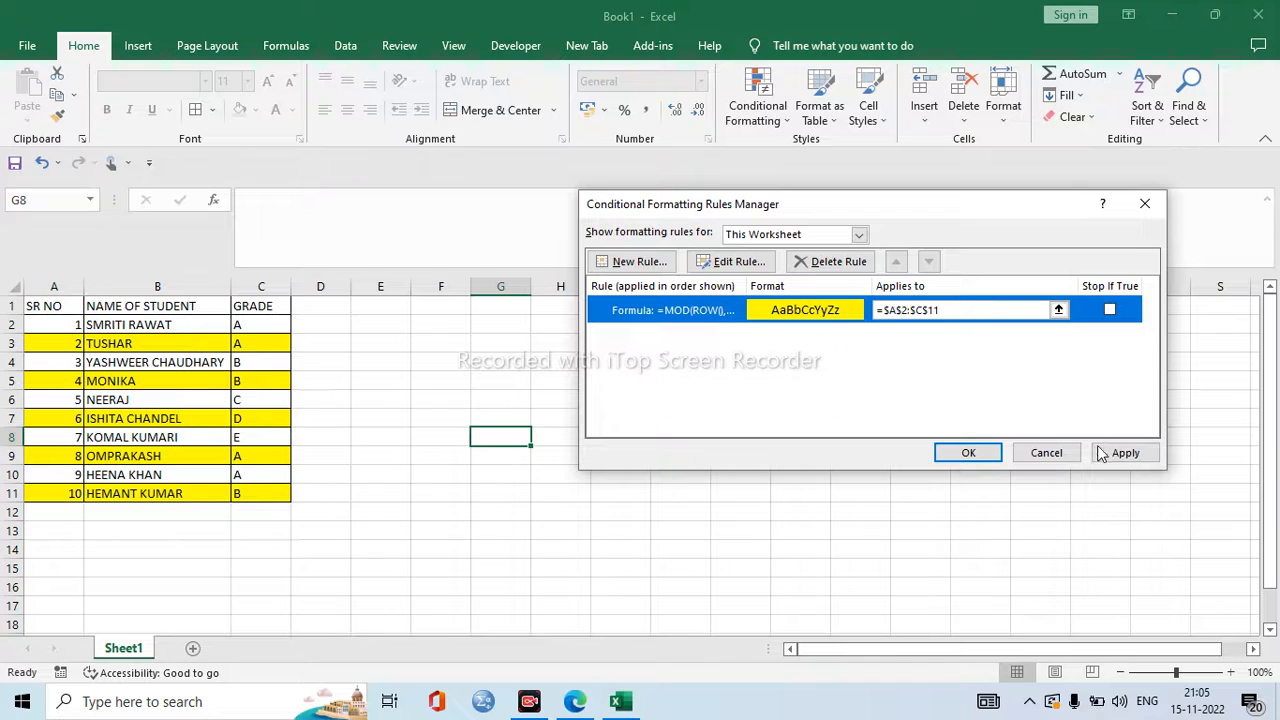
left_click(1110, 458)
left_click(996, 455)
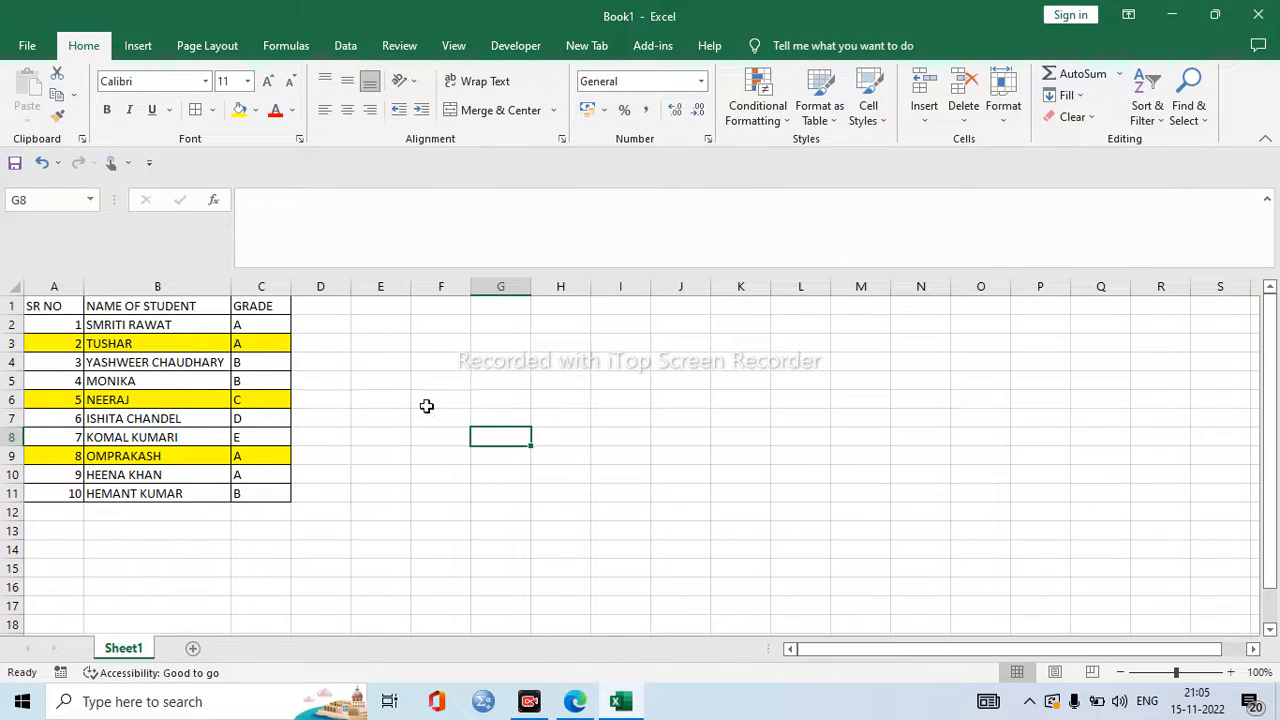